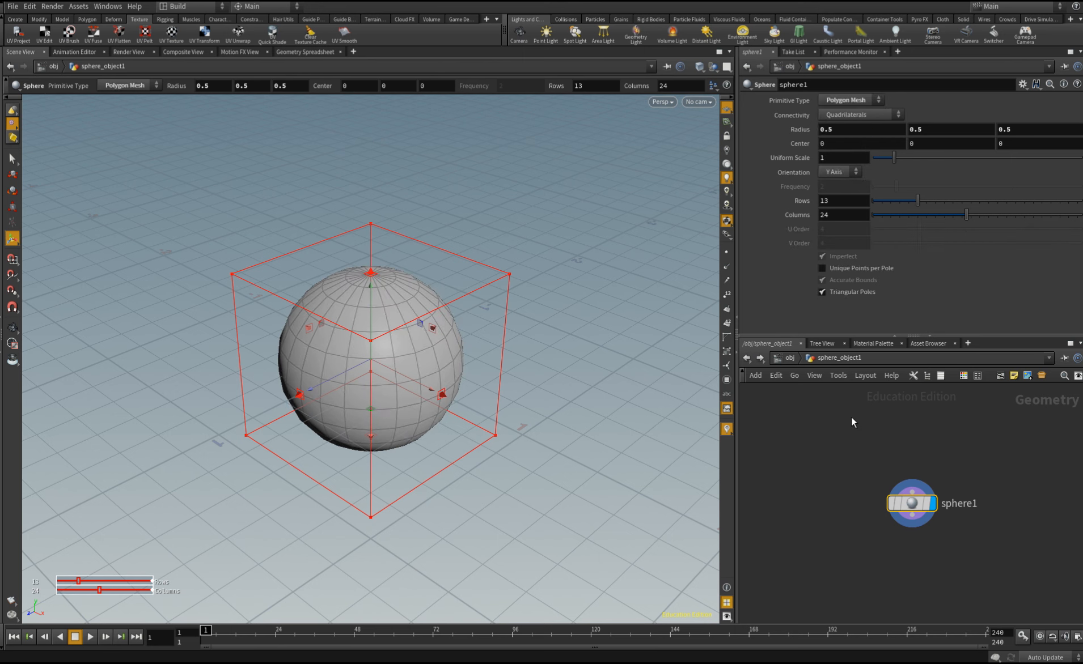
- Examine the sphere's edge, point and vertex components around its upper pole using the selection modes
key(s)
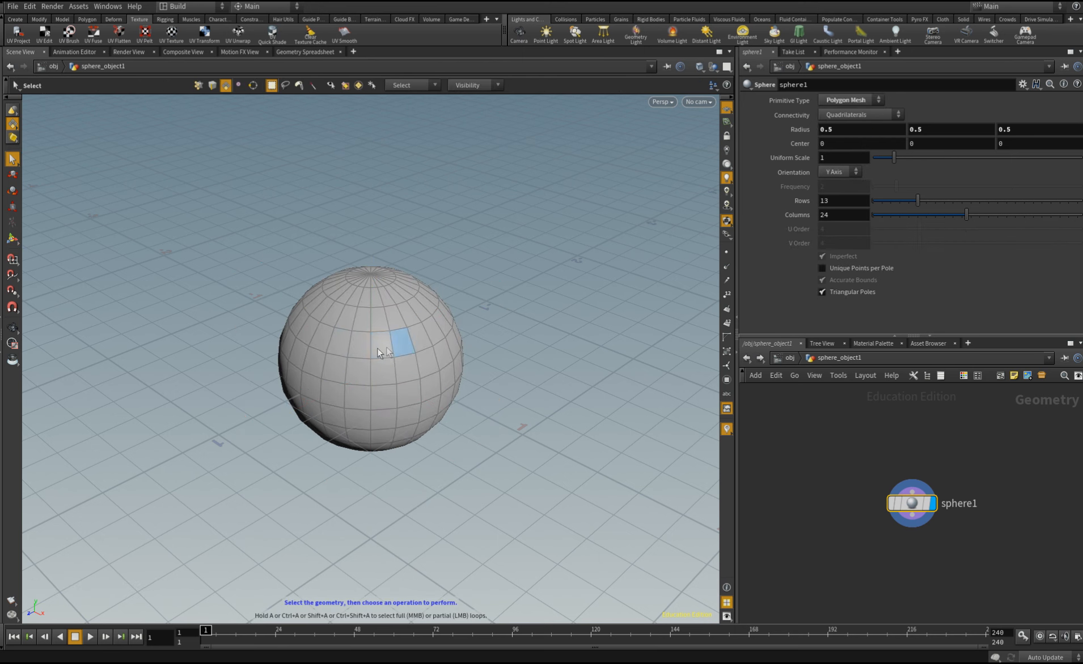
key(2)
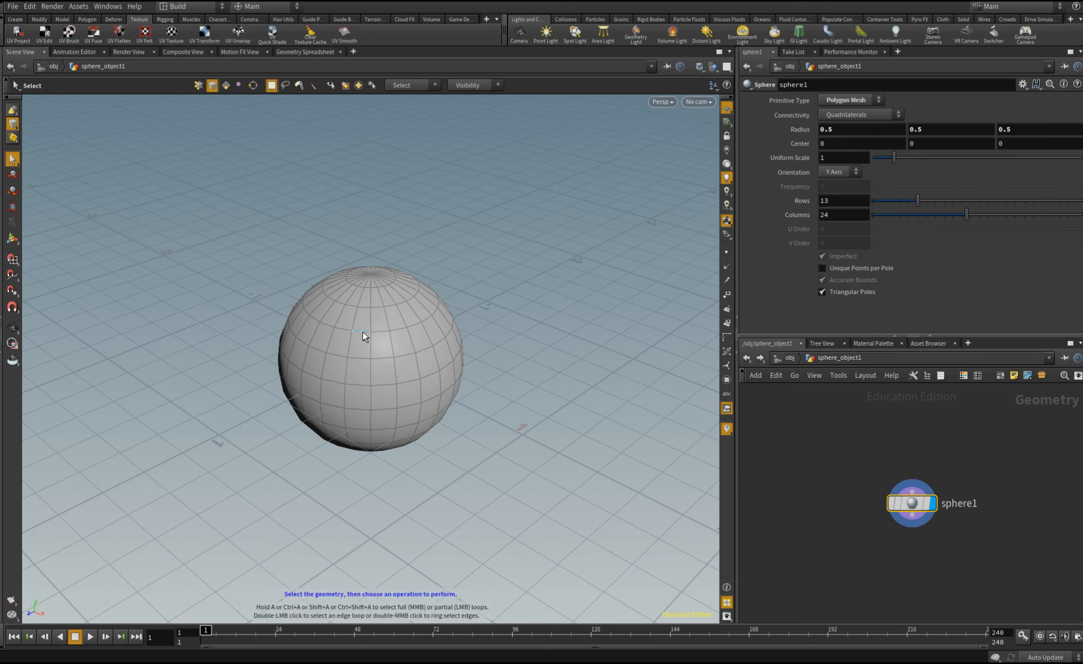
click(198, 85)
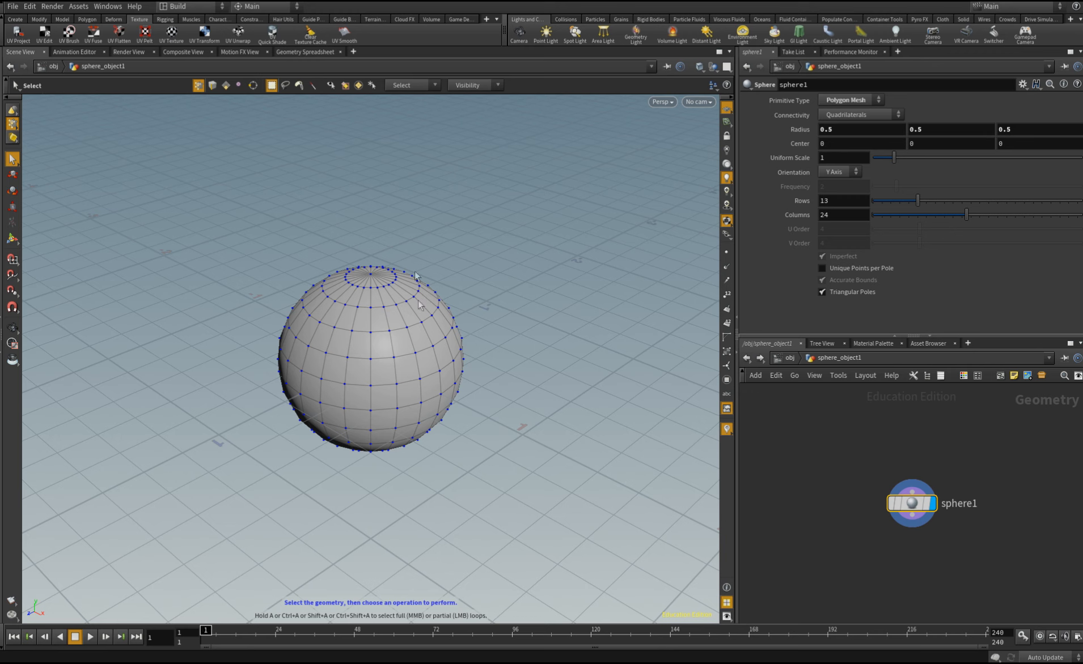
mouse_move(378, 309)
alt+right_down()
mouse_move(373, 263)
mouse_move(368, 309)
alt+right_up()
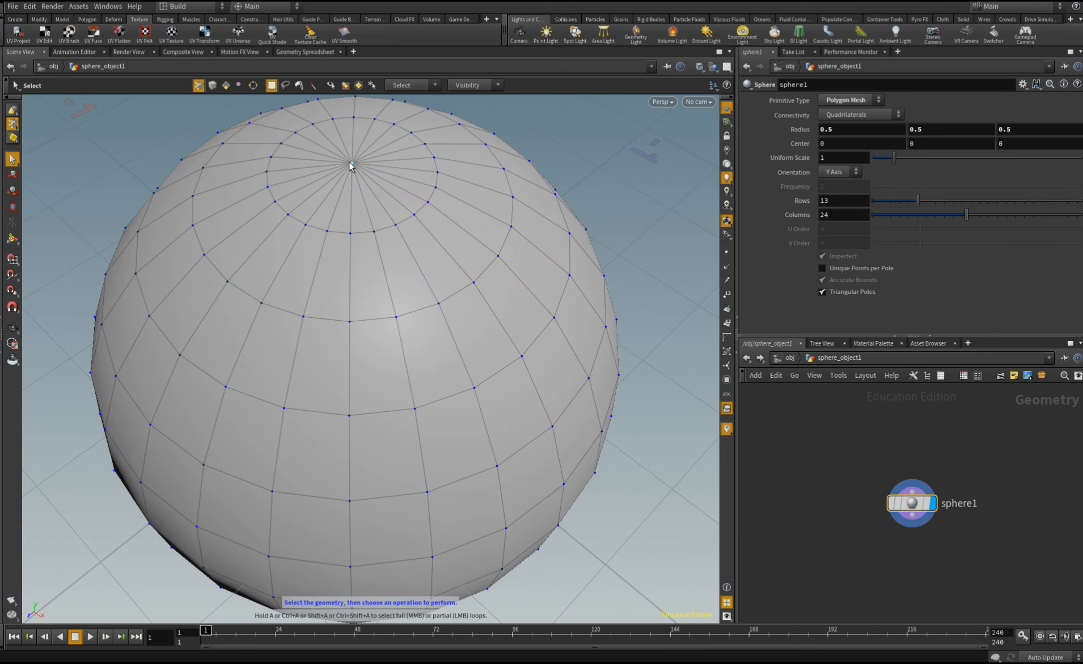
click(238, 86)
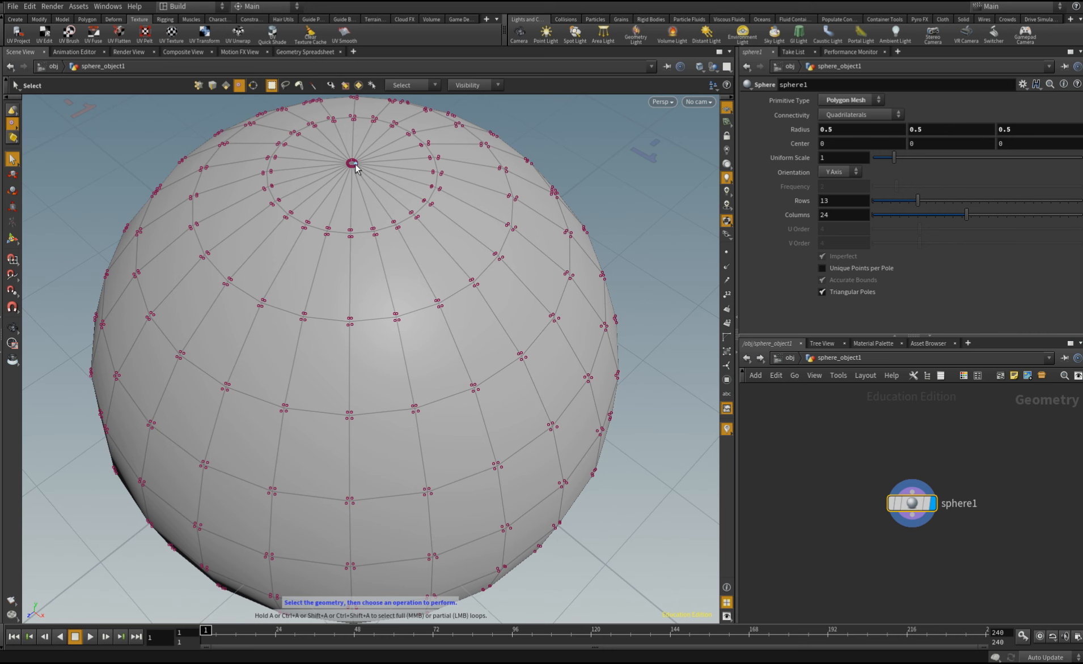
key(2)
alt+drag(335, 340, 348, 244)
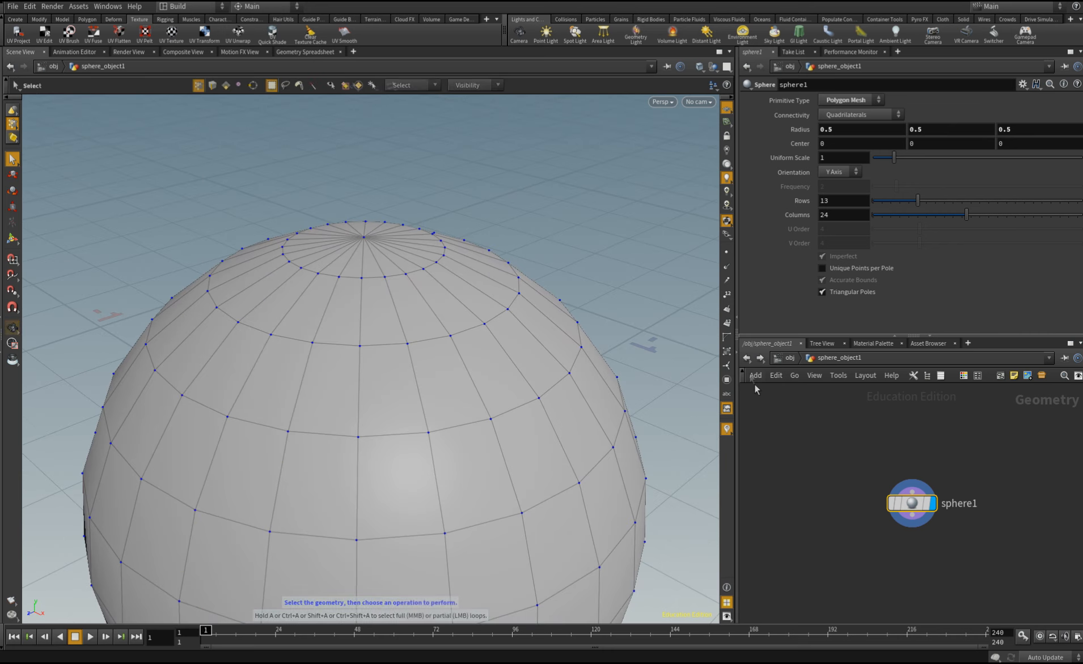
- Add a UV Quick Shade node wired to the output of sphere1 and show it on the sphere
middle_drag(910, 578, 885, 516)
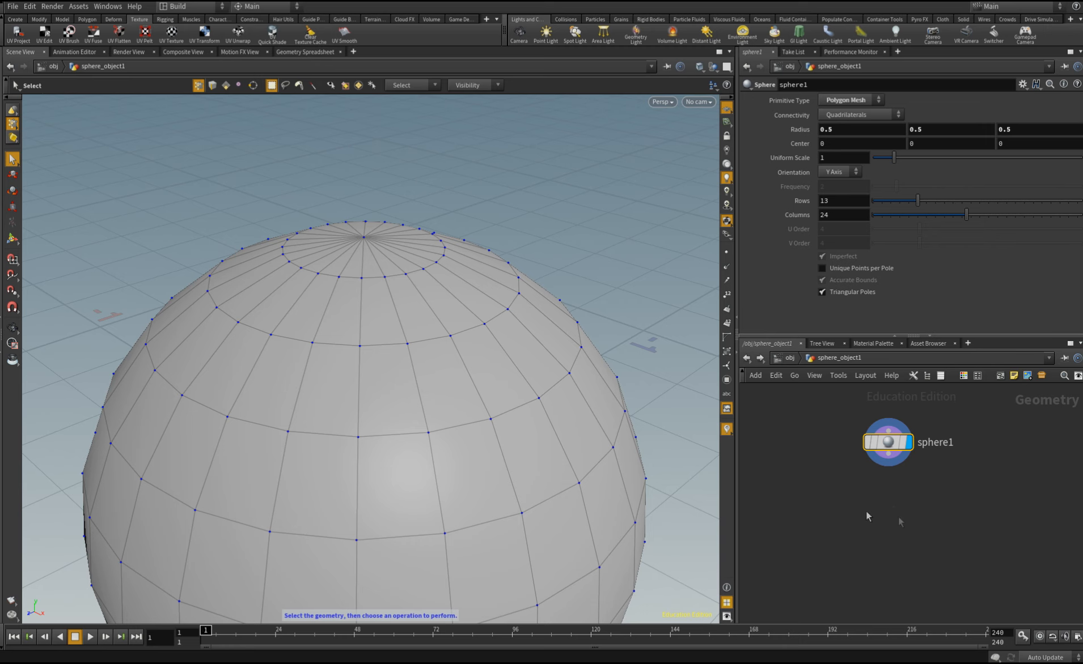
click(272, 34)
click(889, 457)
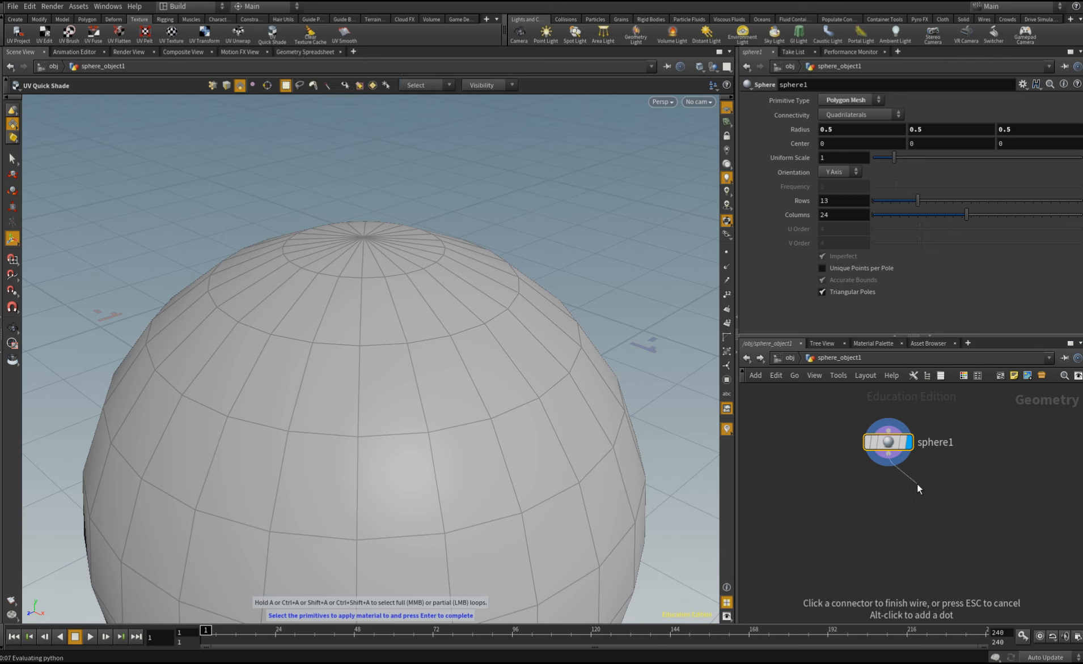
key(Tab)
text(uv)
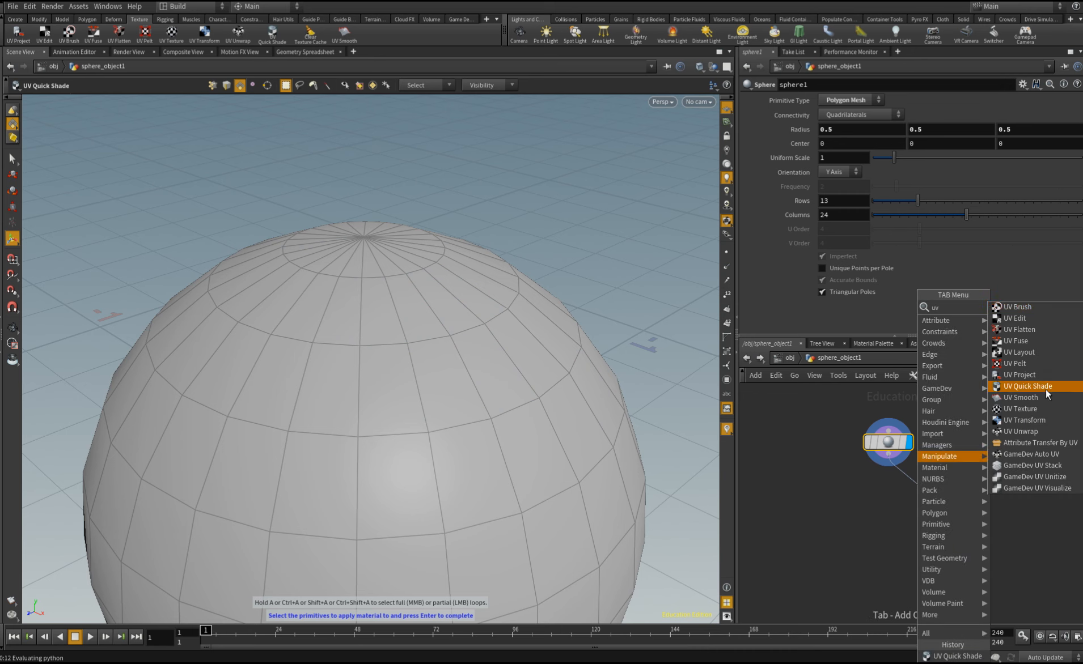
click(1043, 386)
click(936, 489)
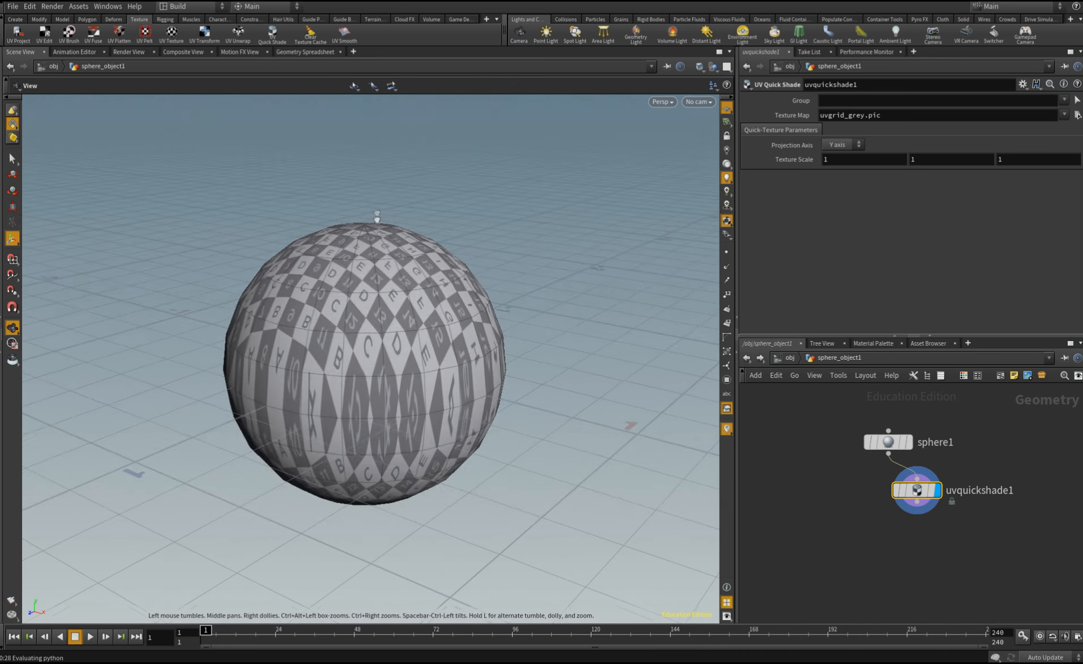
- Try the X axis and Z axis projections of the UV Quick Shade on the sphere
mouse_move(377, 217)
alt+mouse_down()
mouse_move(373, 260)
mouse_move(377, 241)
alt+mouse_up()
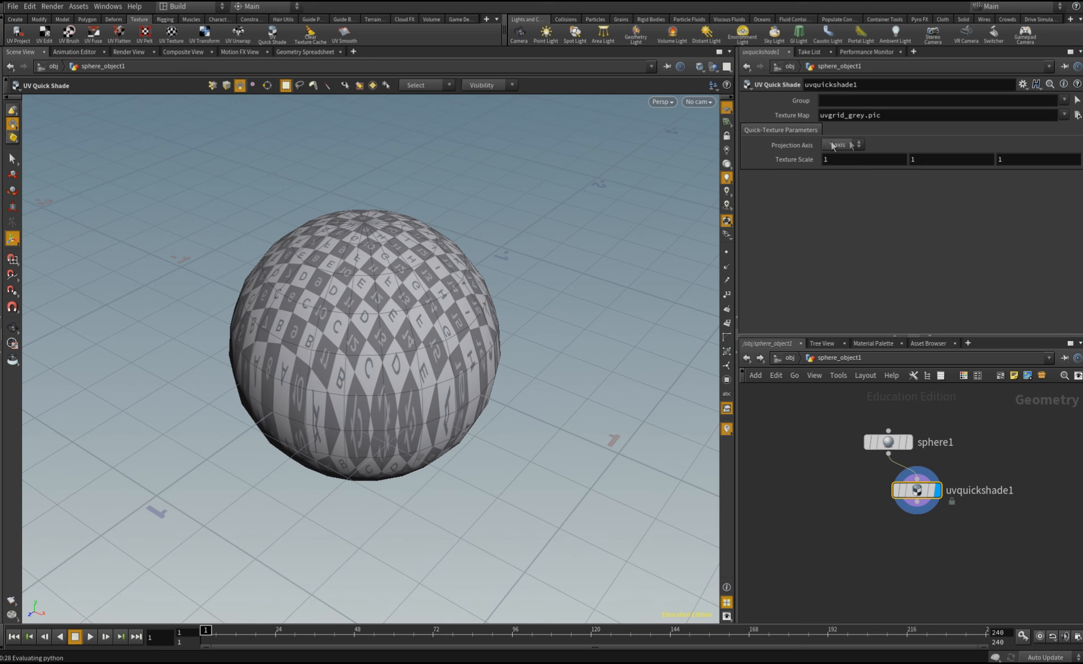
click(843, 157)
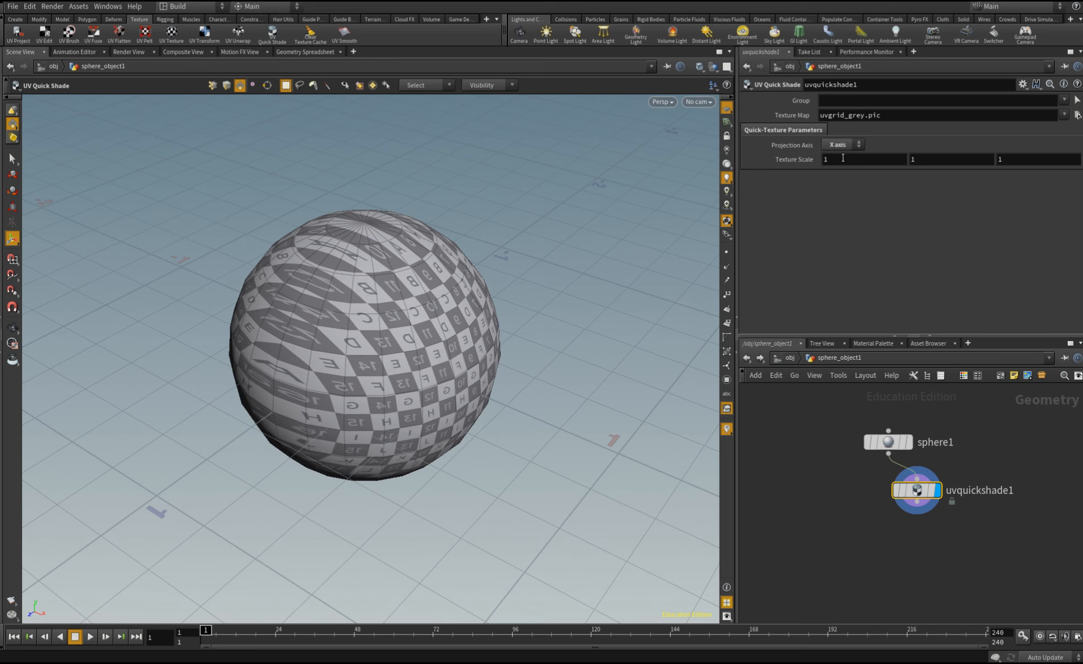
click(835, 178)
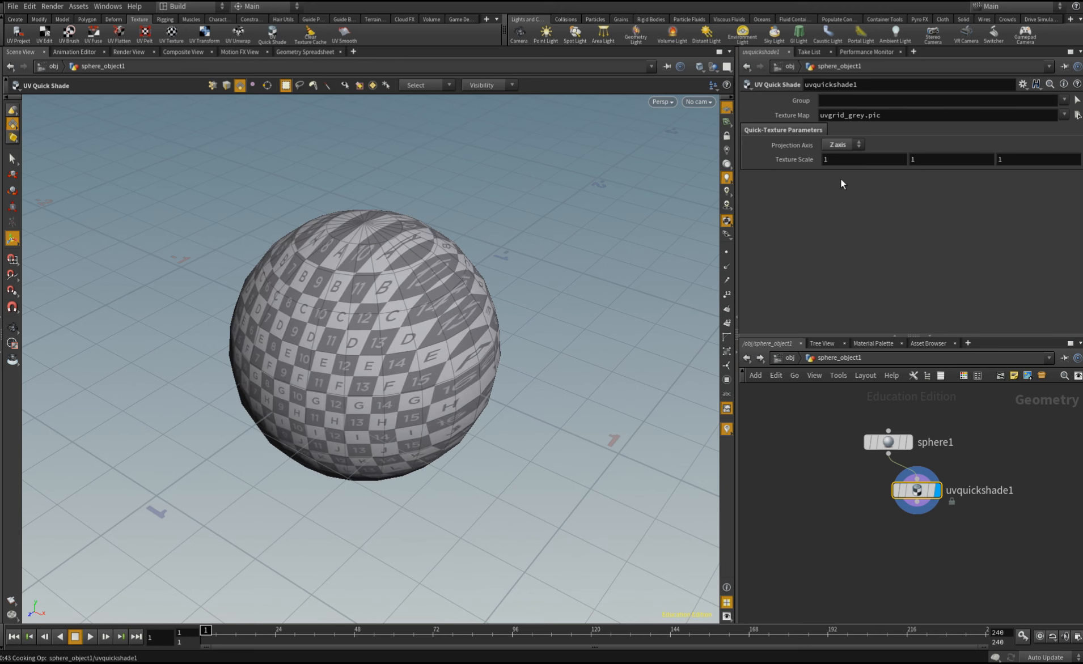
mouse_move(798, 163)
middle_down()
mouse_move(789, 165)
mouse_move(823, 153)
mouse_move(804, 157)
middle_up()
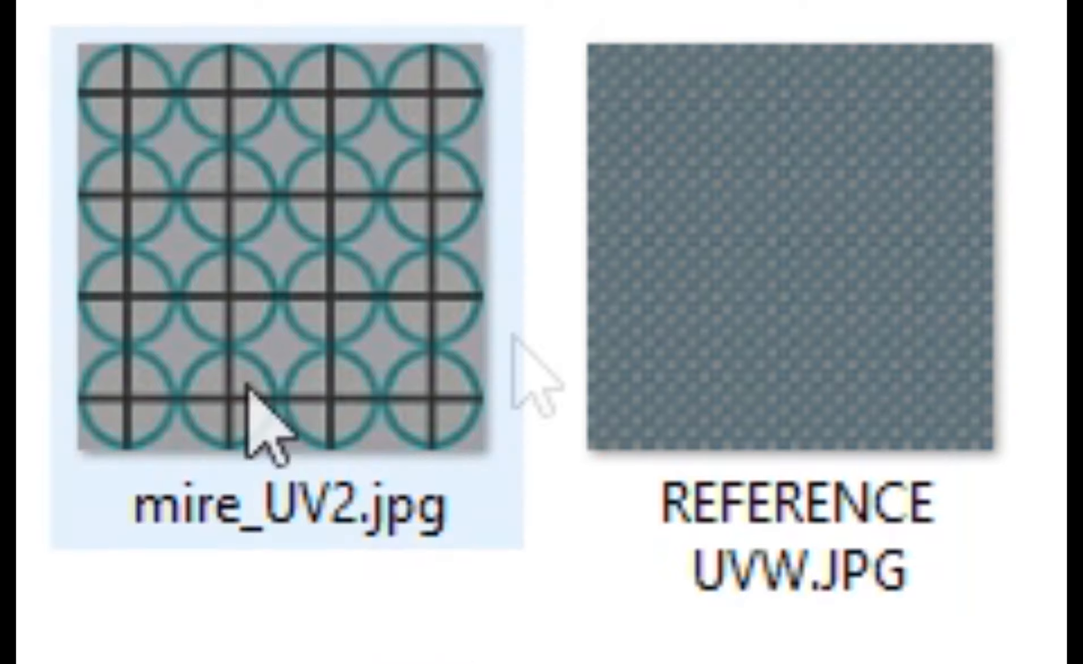
- Load mire_UV2.jpg as the UV Quick Shade's texture map and set its projection axis to Y
double_click(272, 198)
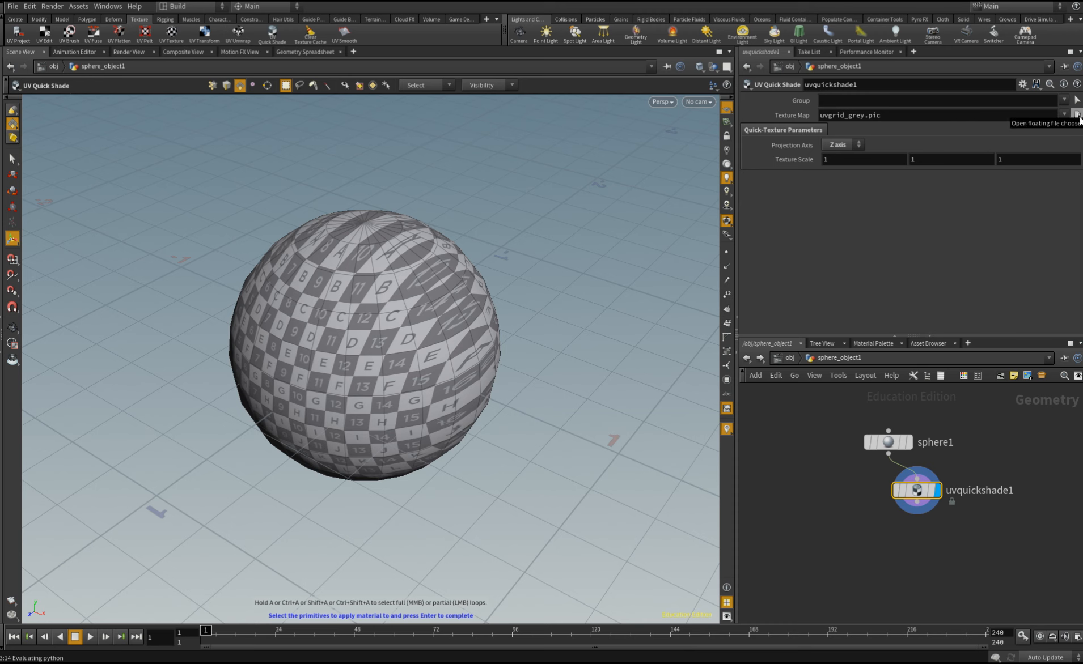
click(1076, 115)
right_click(853, 169)
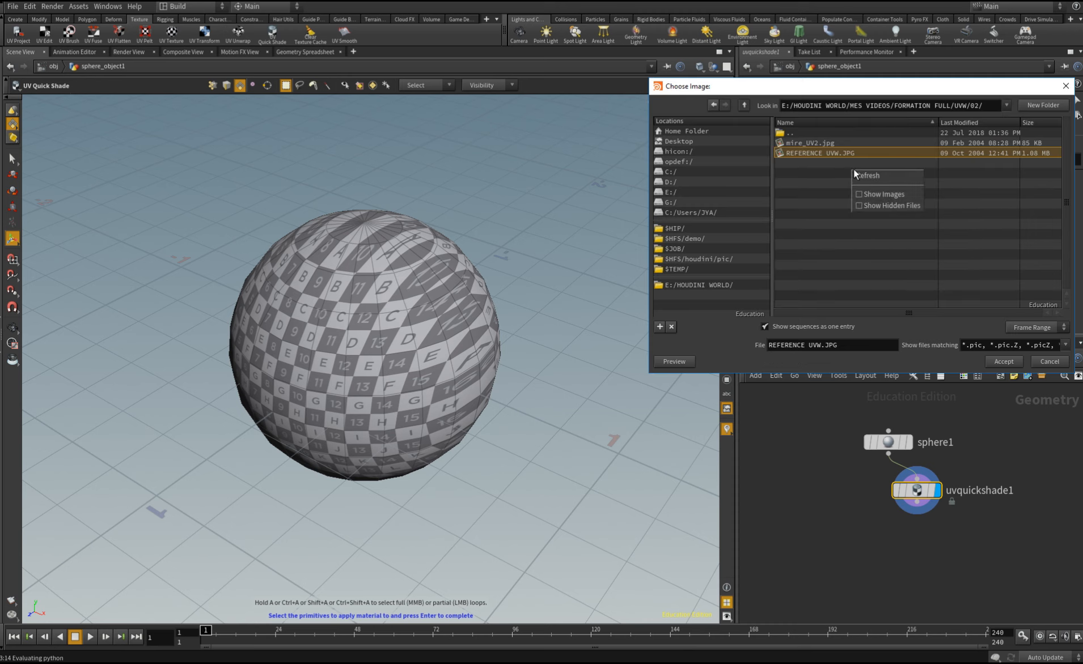
click(878, 199)
click(846, 208)
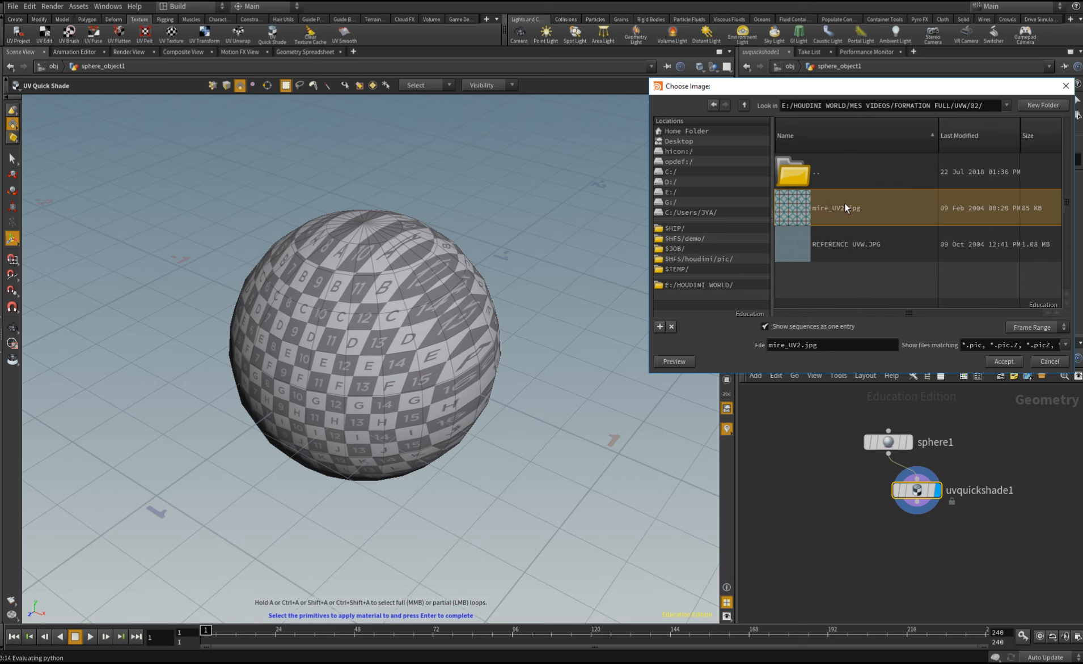
click(1003, 361)
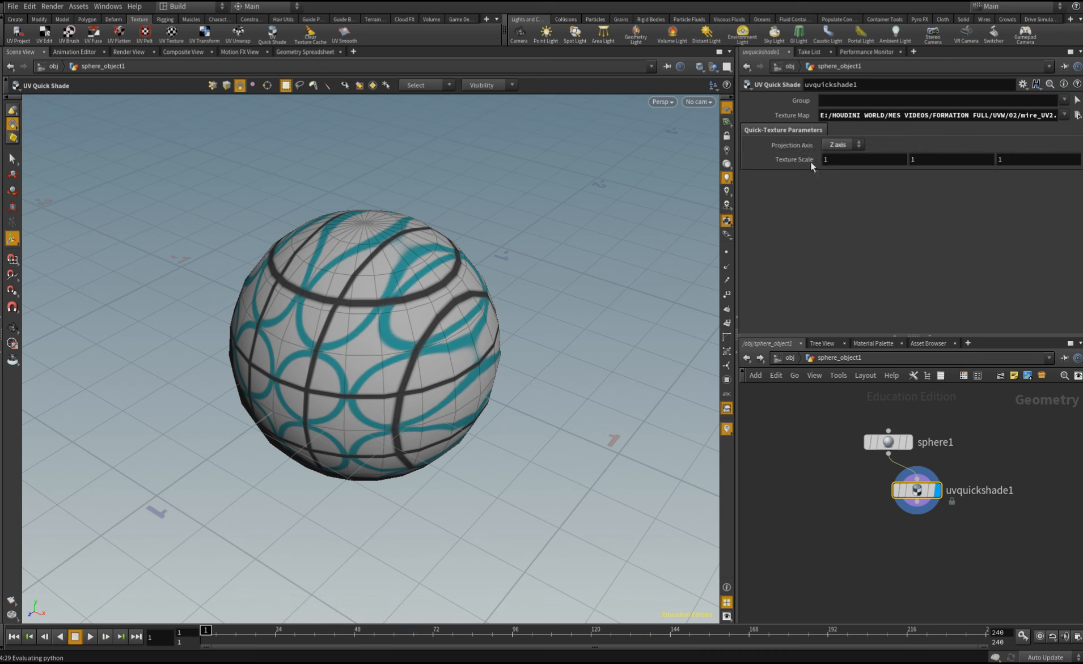
scroll(795, 143, up, 1)
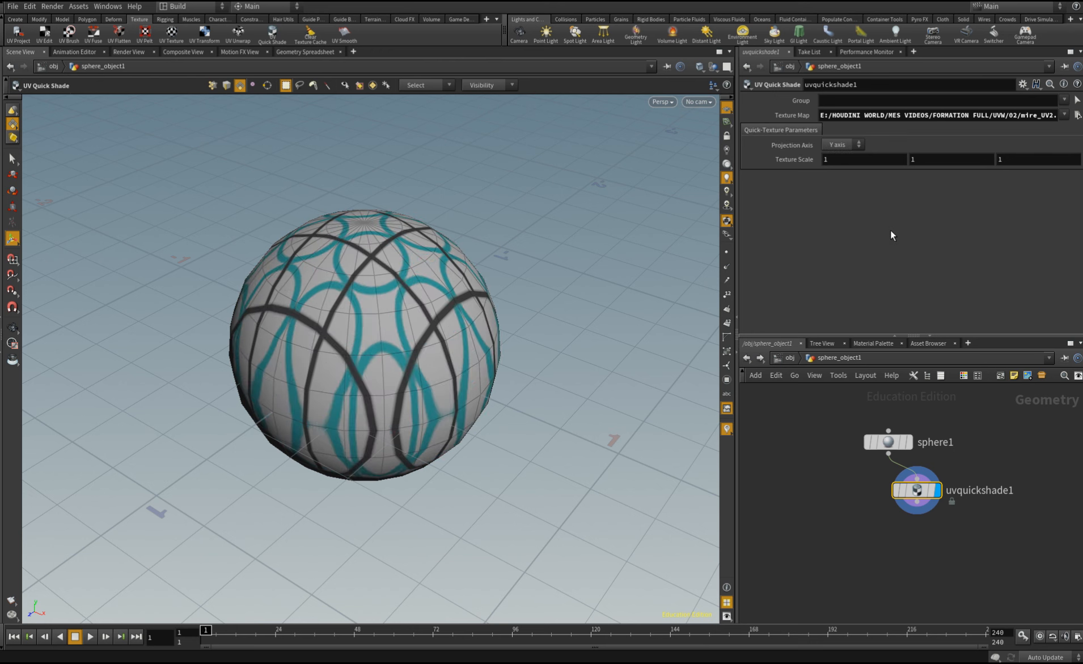
- Add a UV Project node after uvquickshade1, display its result and align the nodes in the network
key(l)
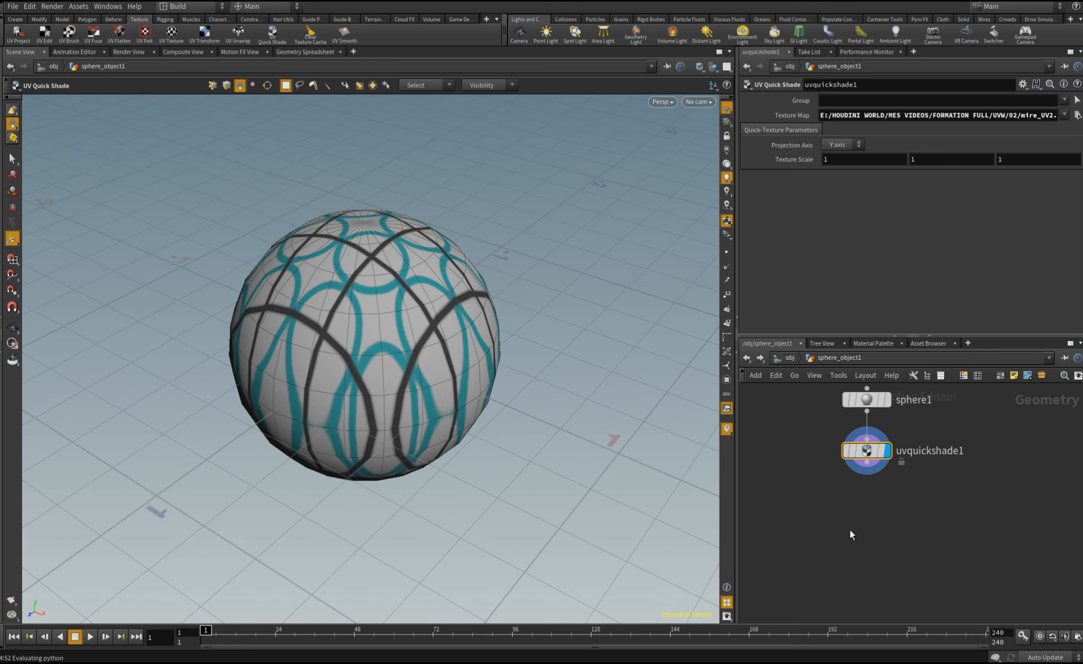
key(Tab)
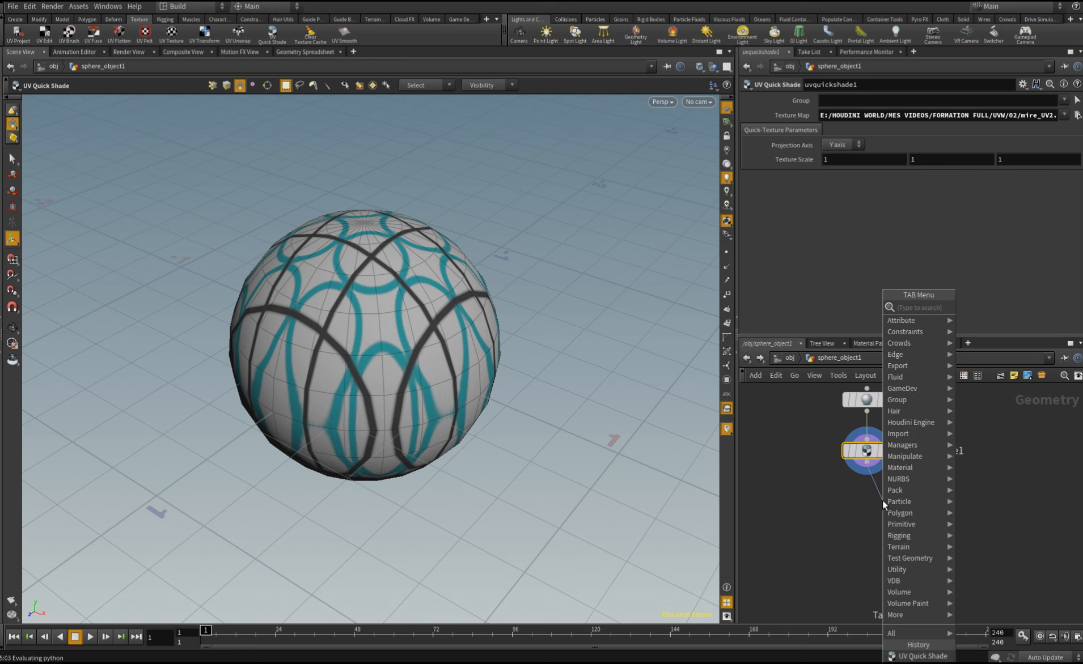
click(994, 377)
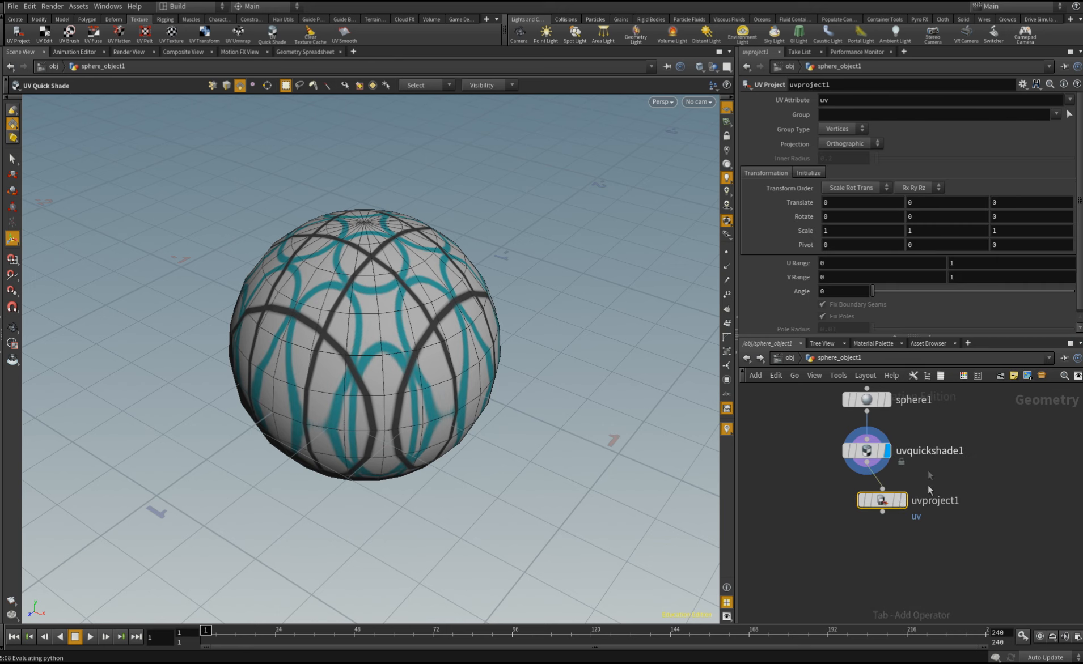
click(903, 501)
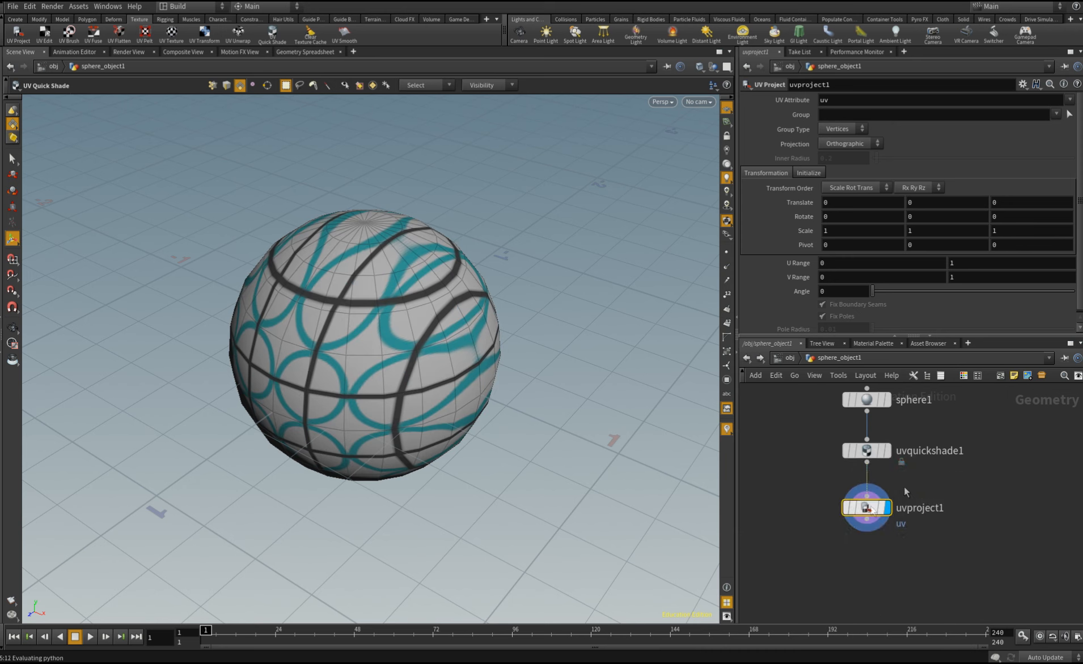
drag(905, 502, 890, 509)
- Show the UV Project handle in the viewport and try moving and rotating the orthographic projection plane
click(877, 142)
click(458, 387)
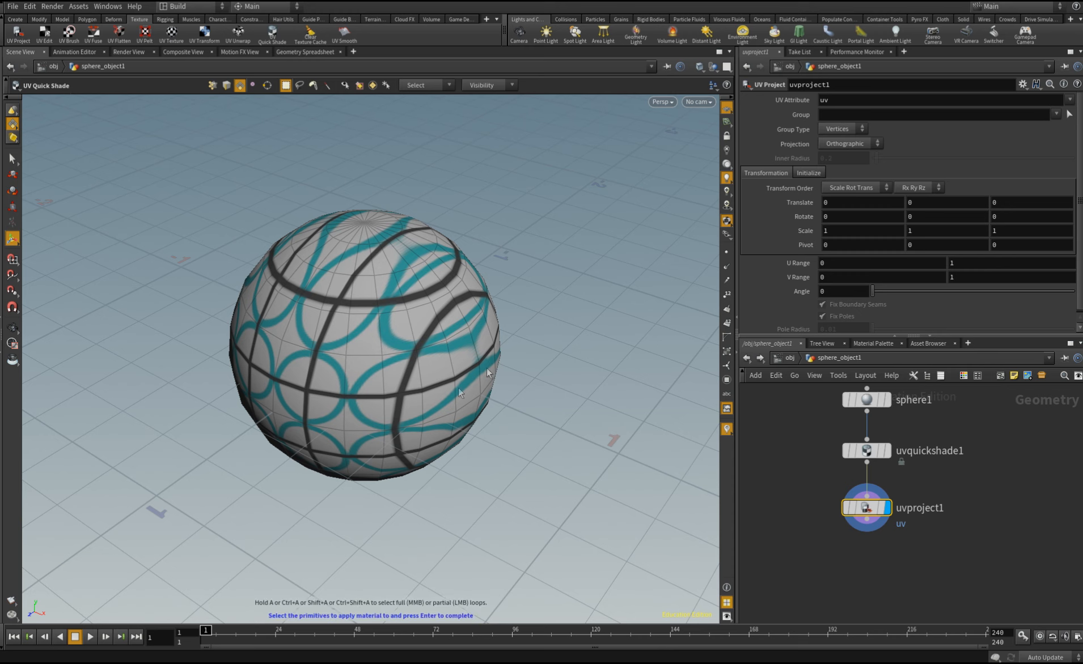
click(866, 511)
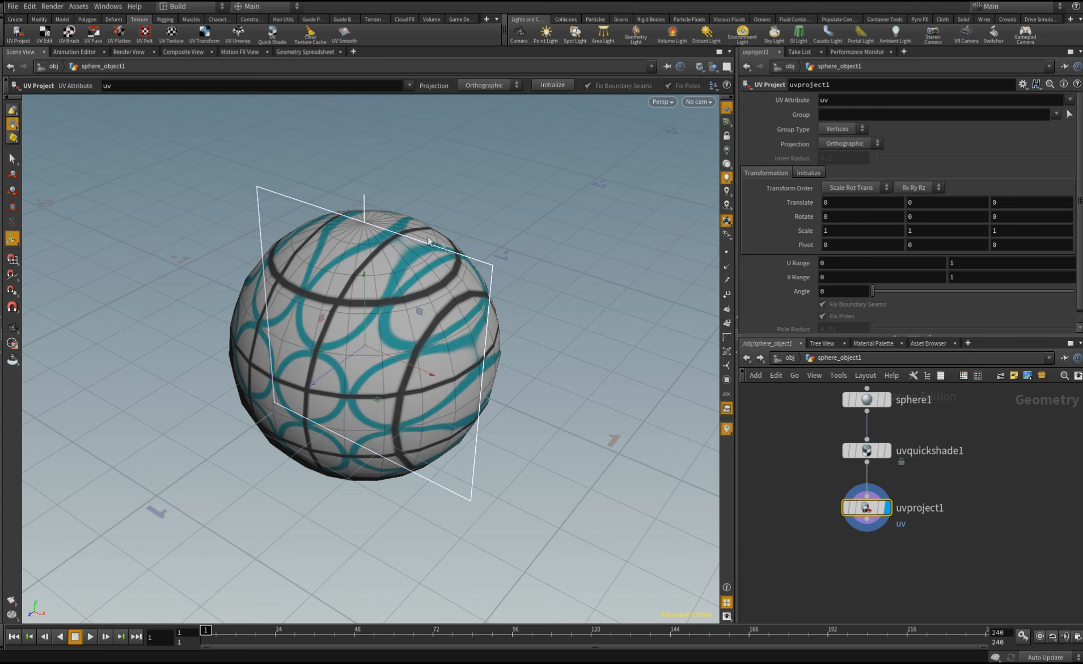
drag(417, 311, 304, 322)
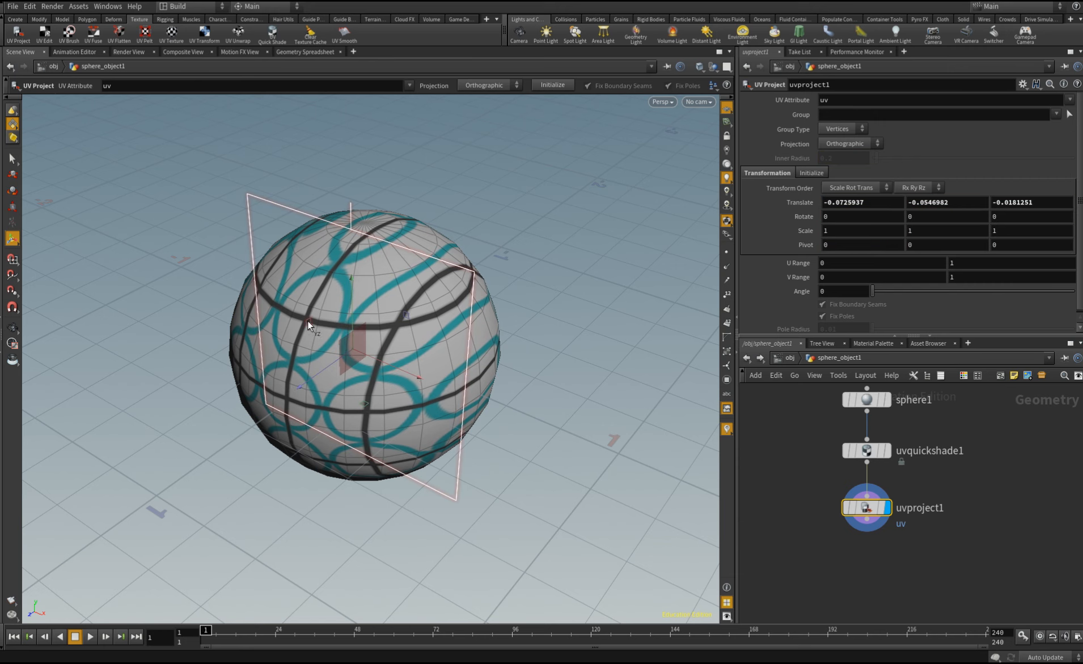
key(r)
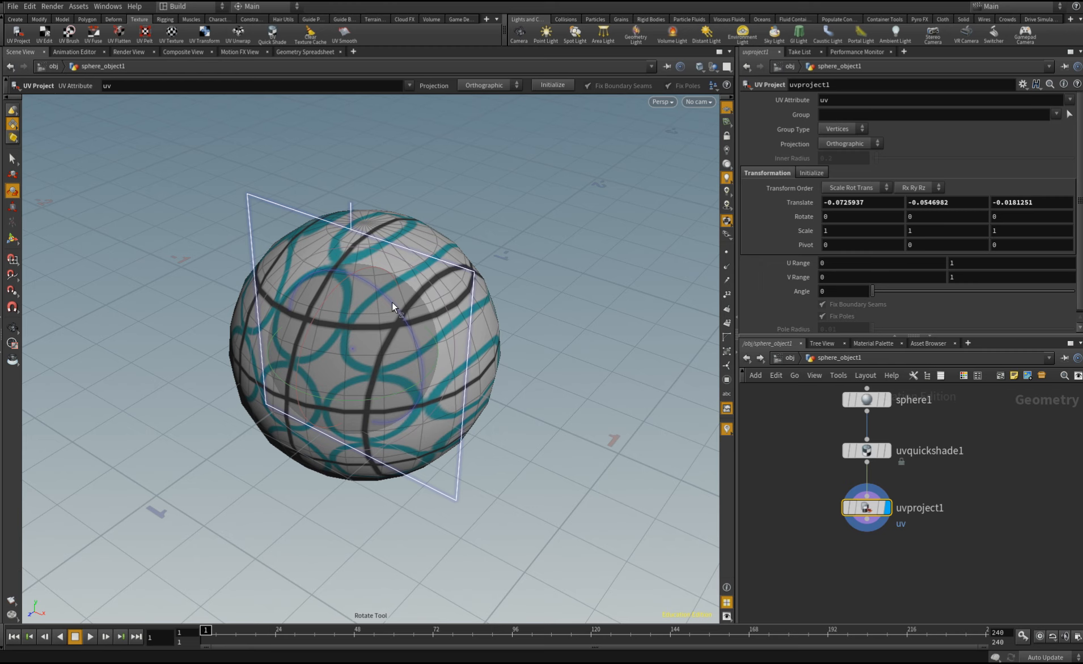
mouse_move(392, 306)
mouse_down()
mouse_move(368, 259)
mouse_move(417, 337)
mouse_move(403, 310)
mouse_move(381, 314)
mouse_move(380, 355)
mouse_move(394, 306)
mouse_move(392, 356)
mouse_move(395, 299)
mouse_up()
key(e)
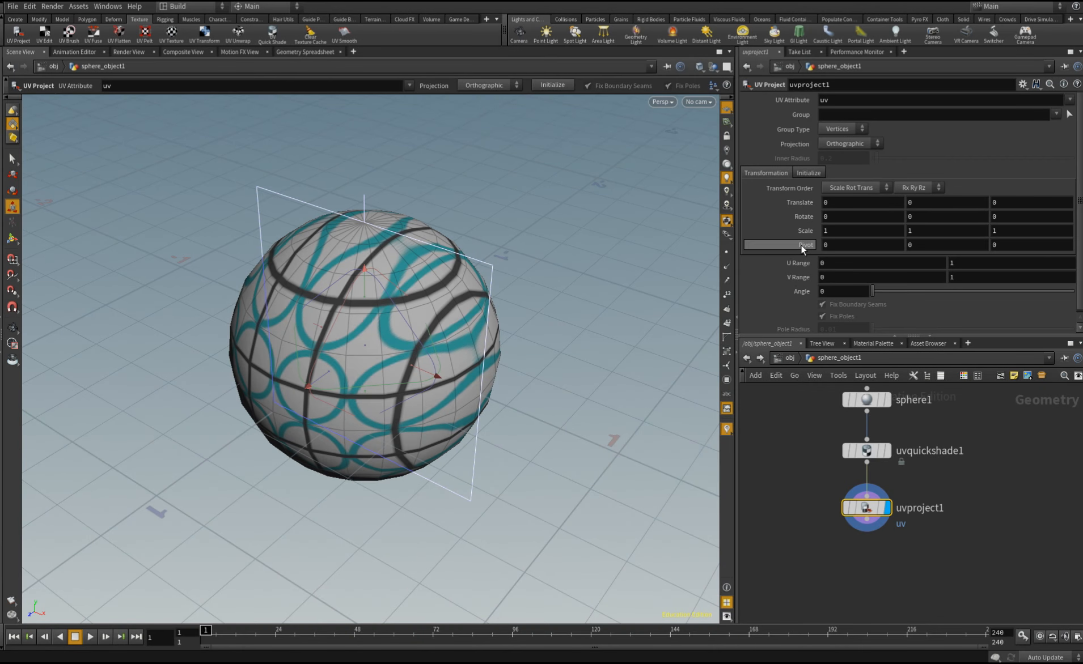
- Set the UV Project node's projection to Polar and undo the trial parameter change
click(848, 144)
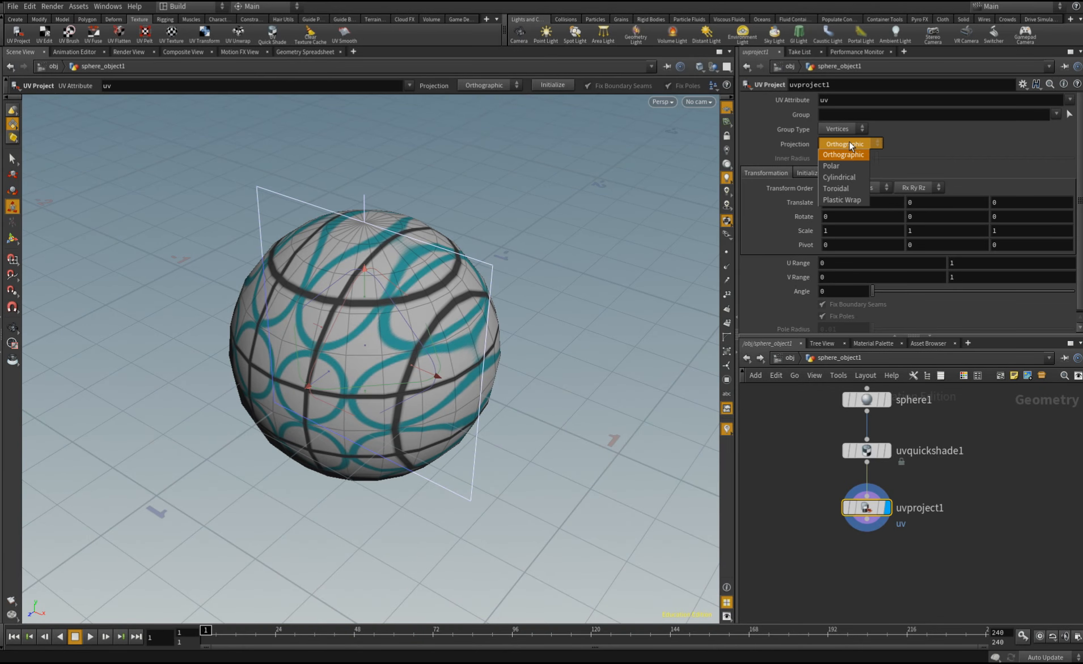
click(847, 164)
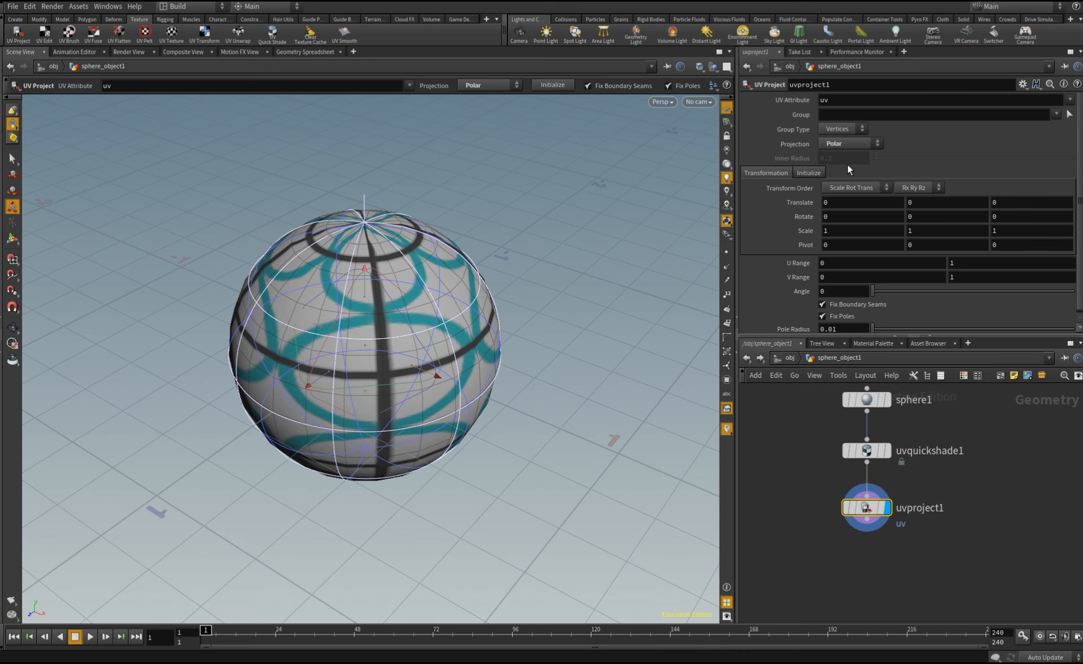
key(ctrl+z)
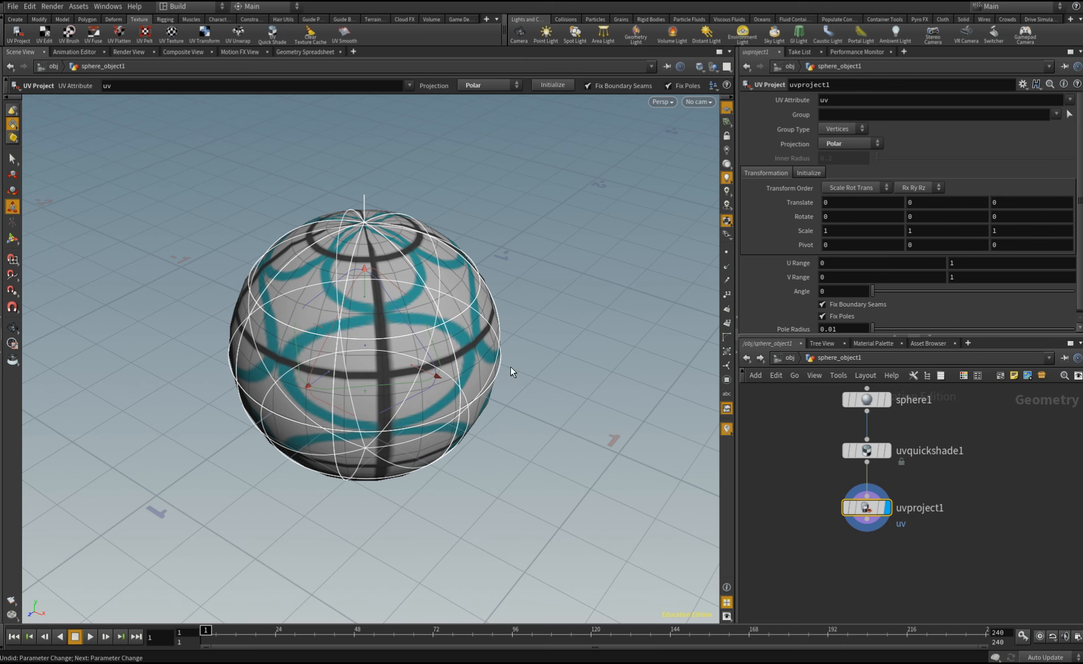
middle_drag(797, 230, 709, 230)
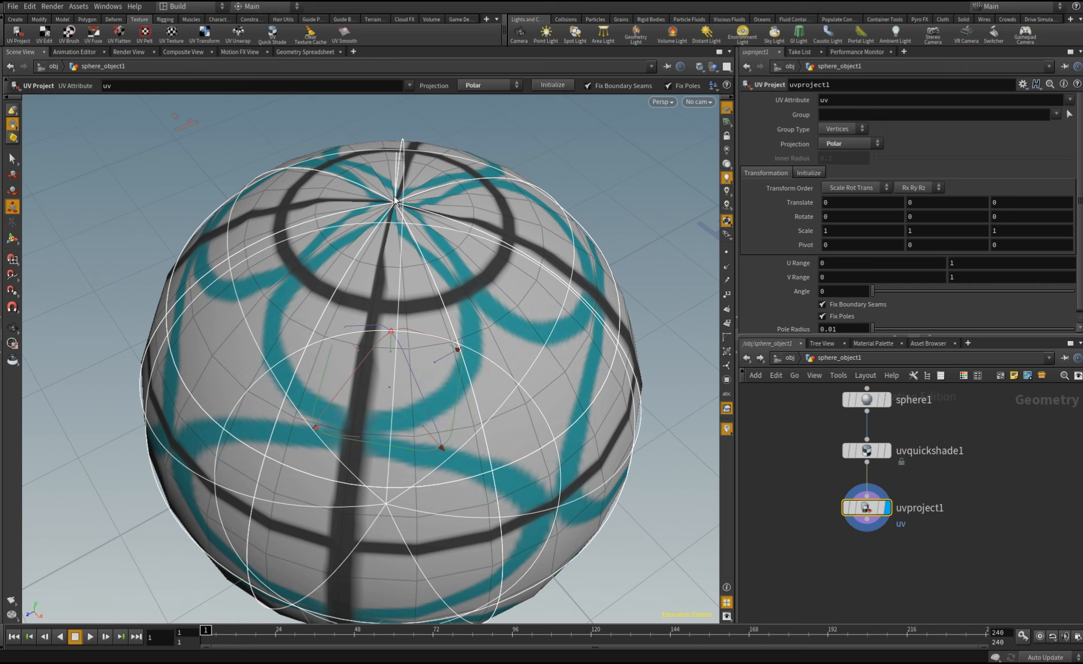
- Inspect the vertex markers around the sphere's pole, turn on point numbers and hide the vertex markers again
click(727, 352)
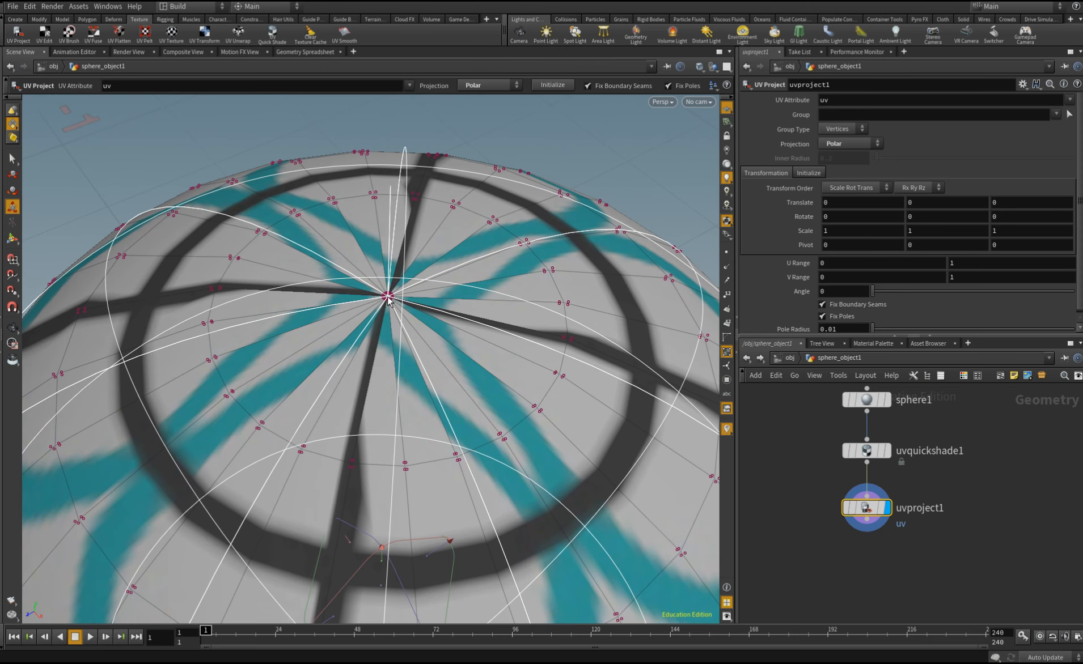
click(726, 295)
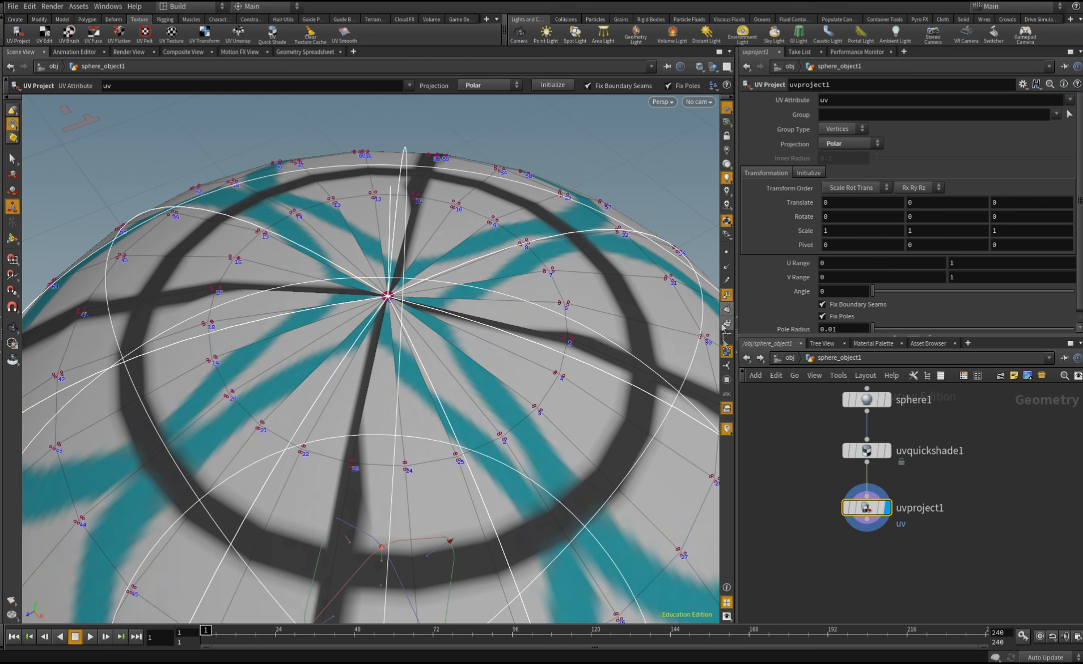
click(726, 353)
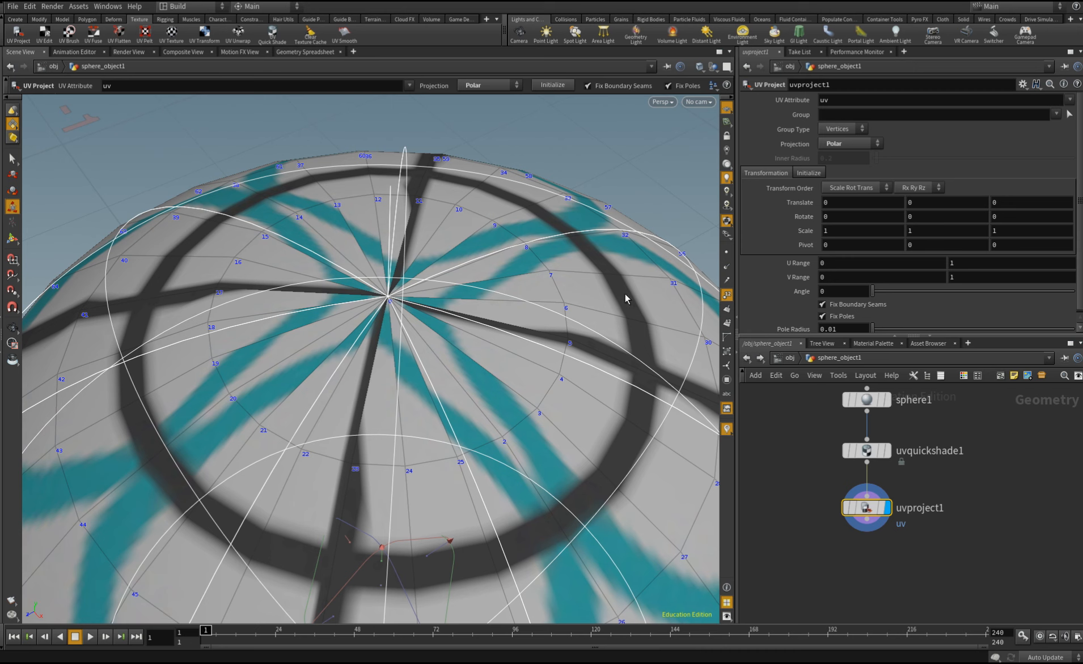
- Try the Points group type on the sphere's UV Project node and examine the texture along the seam and pole
click(836, 132)
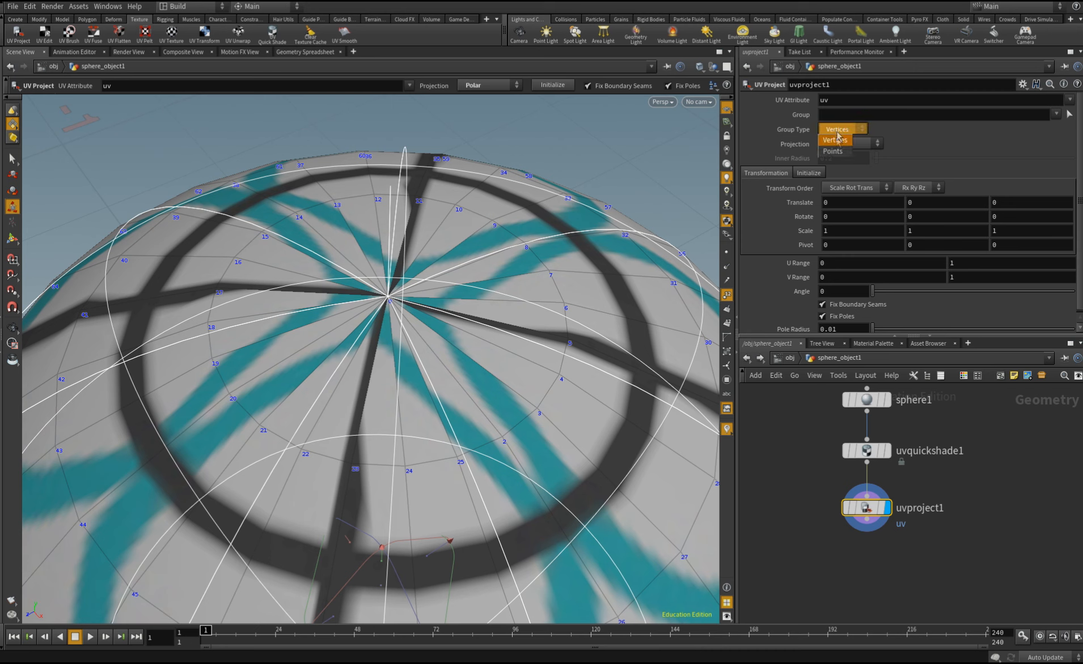
click(835, 150)
key(Escape)
drag(386, 306, 220, 251)
scroll(450, 313, down, 10)
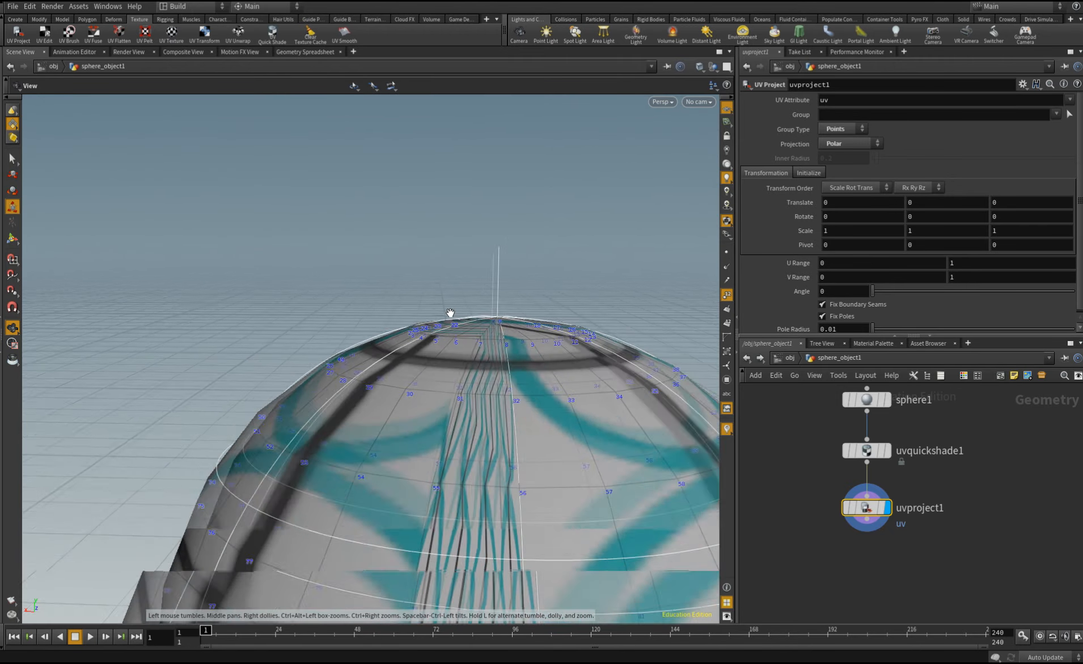
drag(449, 399, 447, 448)
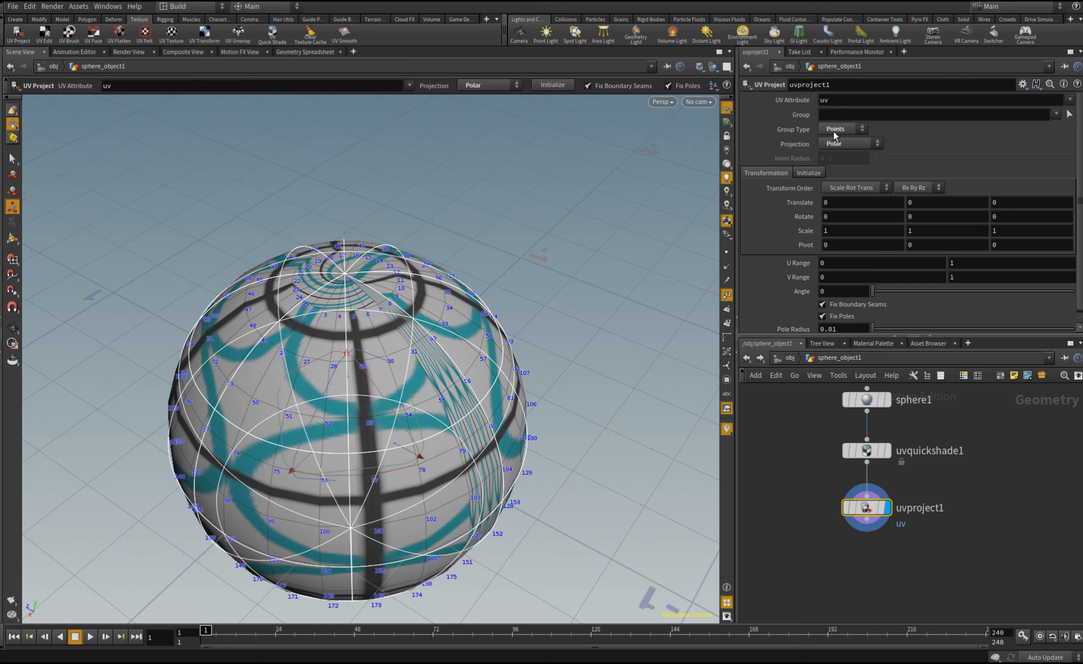
- Set the UV Project node's group type back to Vertices and check the texture around the sphere's pole
click(833, 129)
click(836, 141)
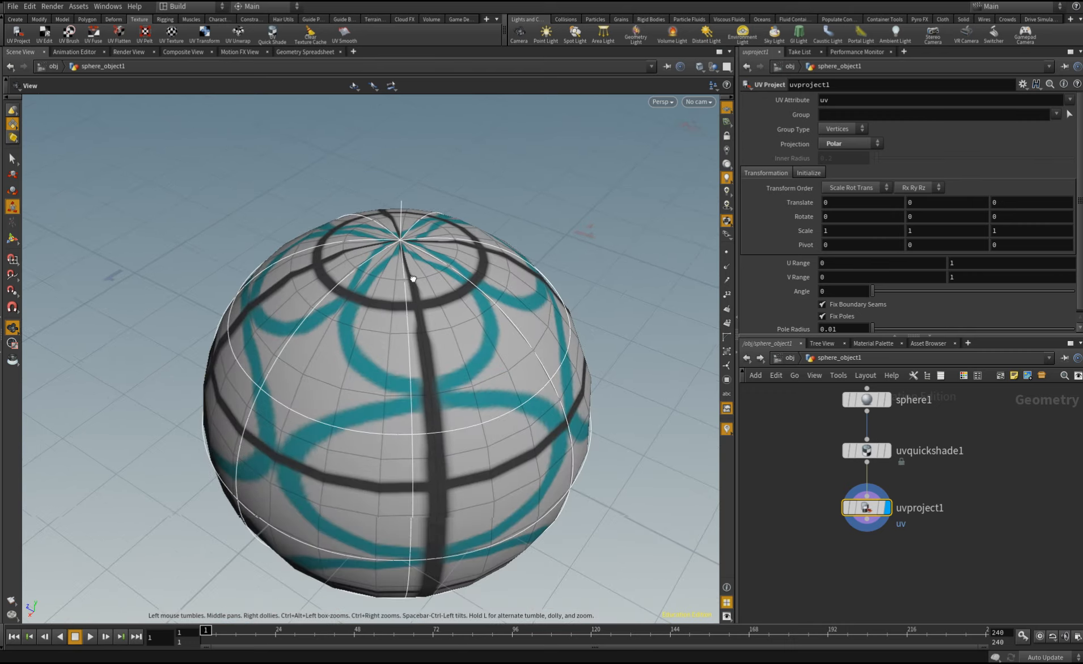
scroll(430, 295, up, 5)
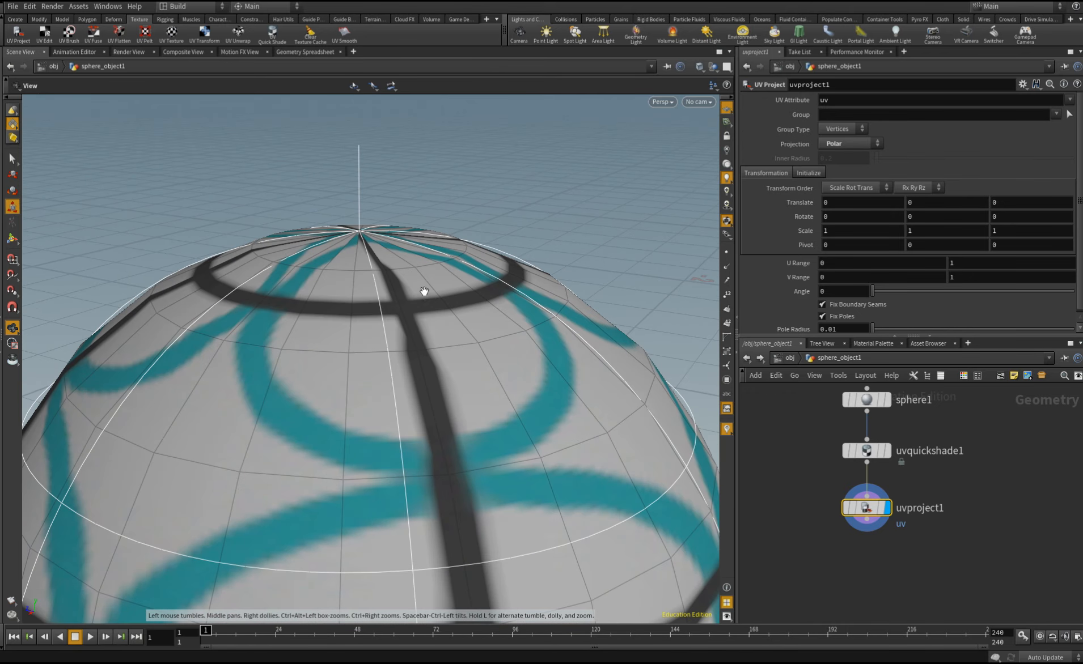
scroll(496, 280, up, 3)
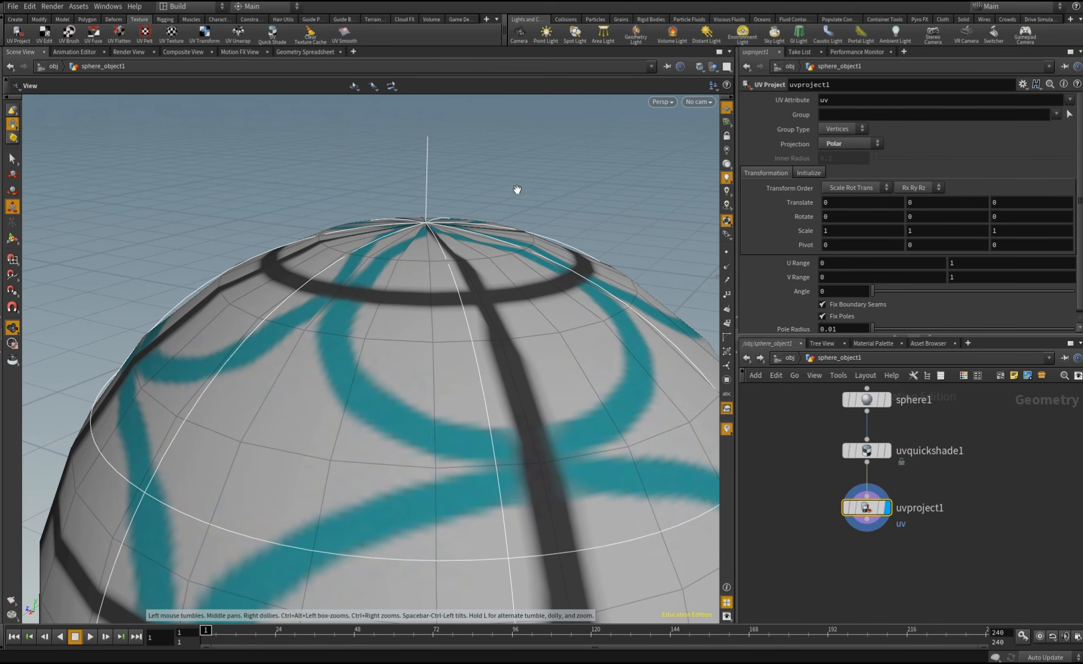
key(Return)
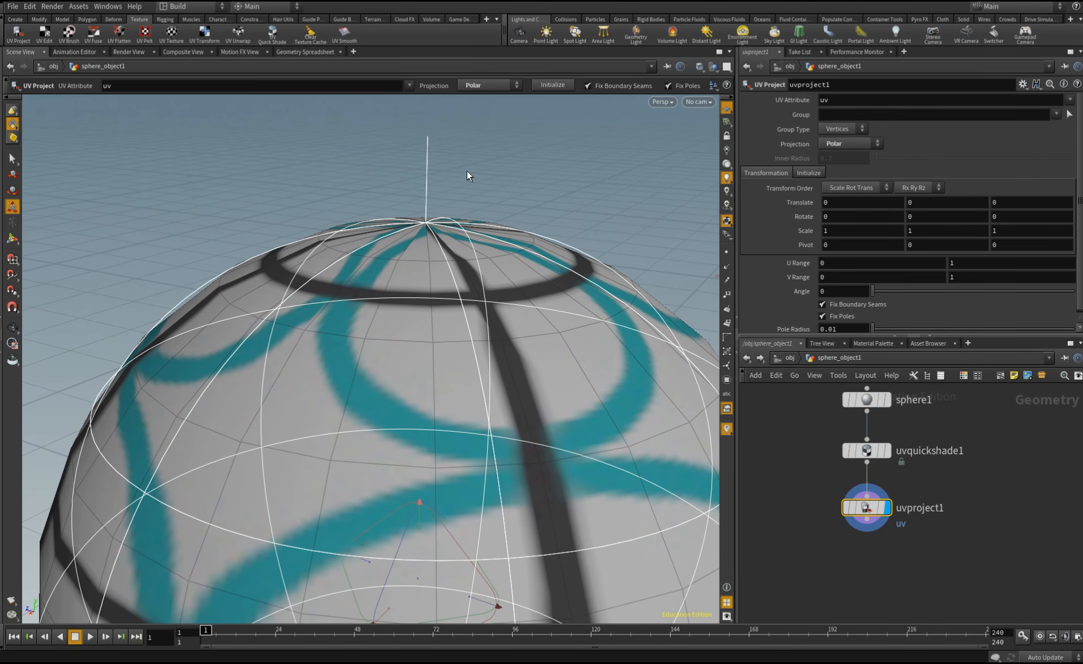
- Show the vertex UV coordinates in the viewport and examine them around the sphere's pole
key(d)
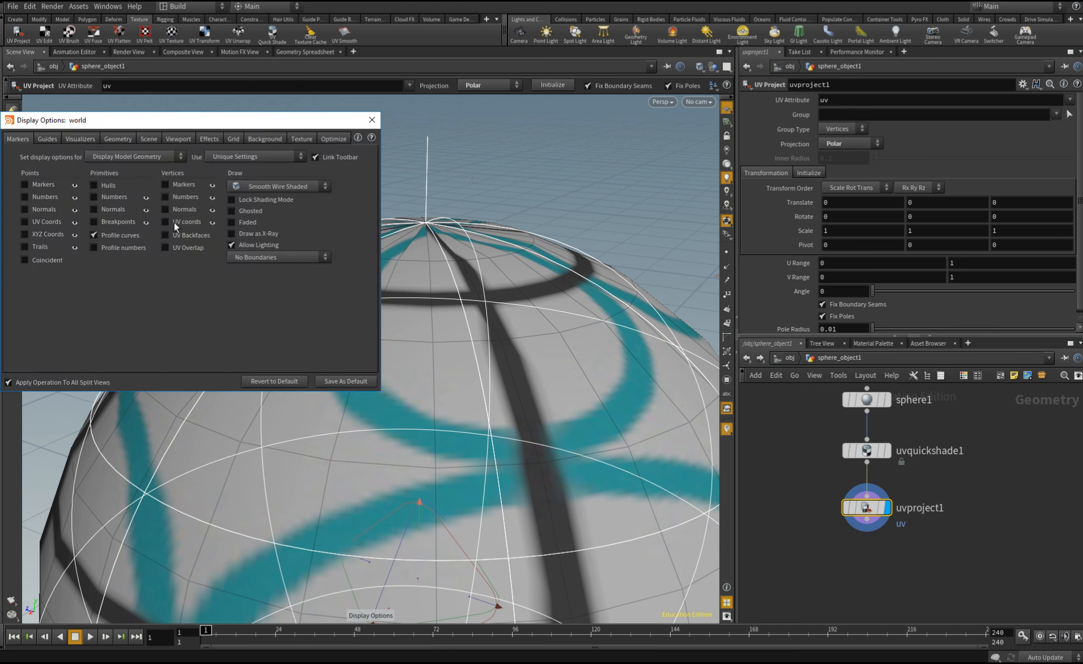
click(372, 119)
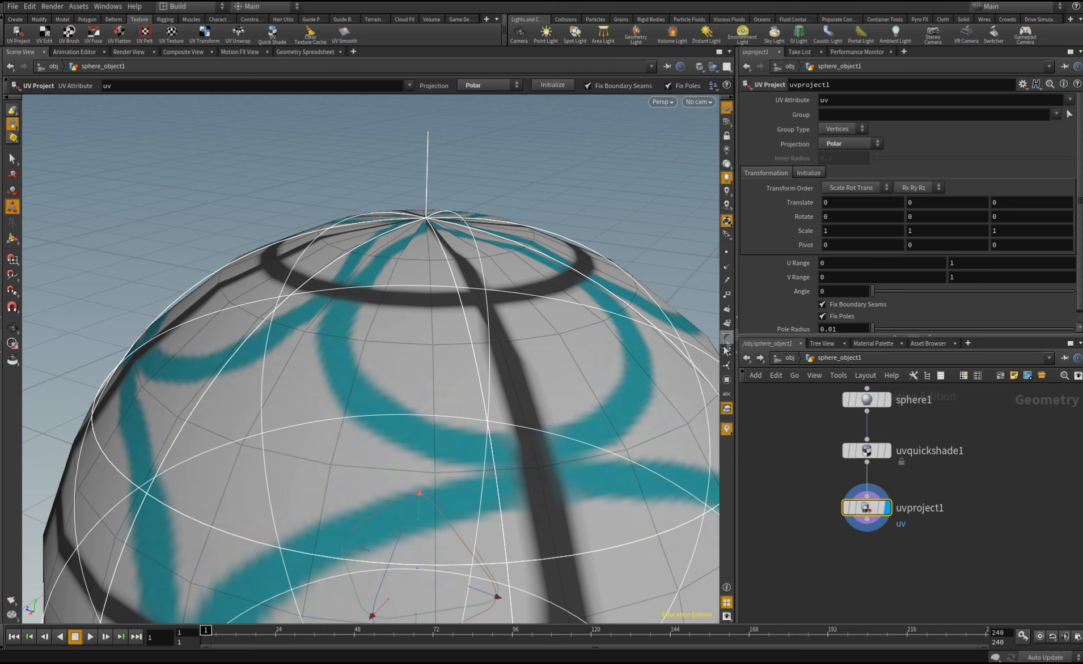
click(727, 351)
alt+drag(505, 227, 467, 230)
scroll(466, 230, up, 3)
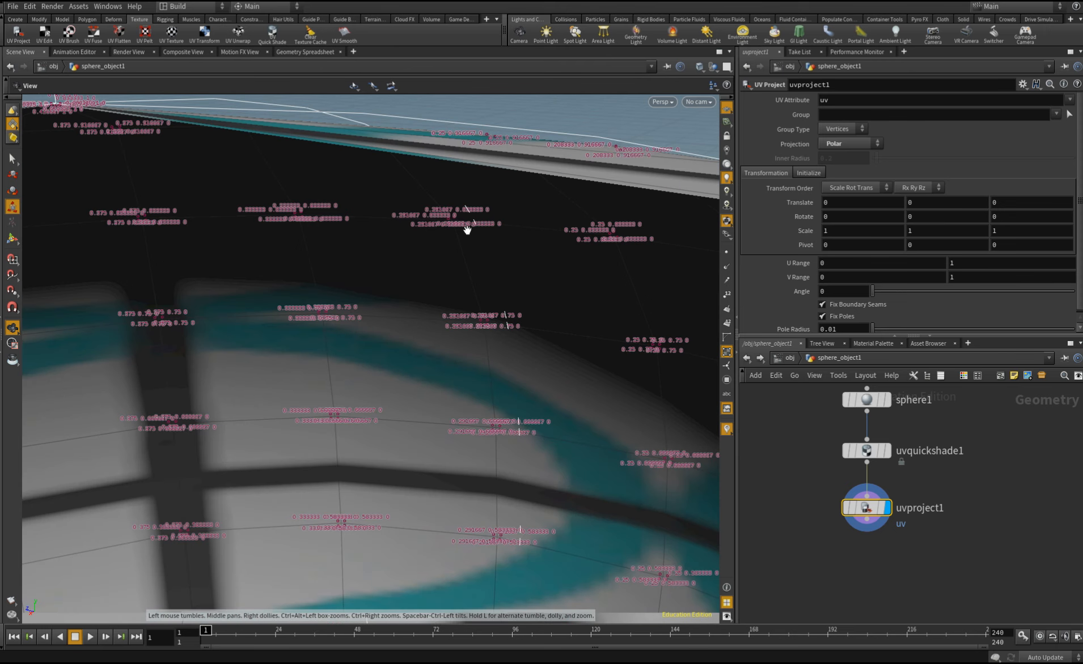
scroll(466, 229, down, 2)
middle_drag(446, 230, 488, 254)
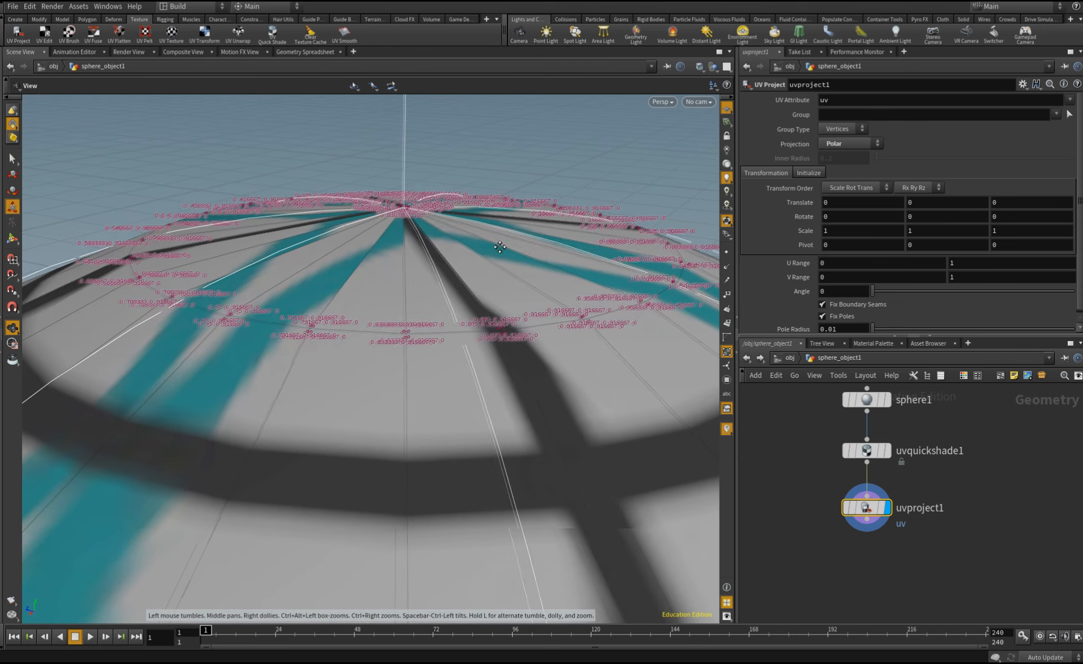
scroll(458, 324, up, 2)
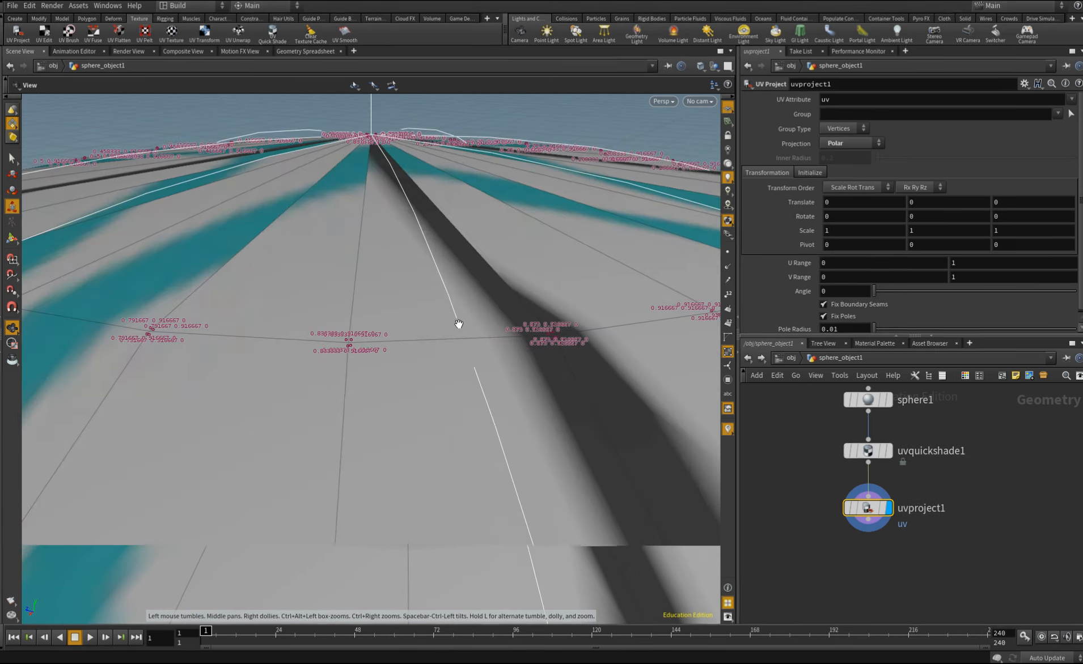
drag(459, 324, 352, 453)
drag(507, 452, 783, 258)
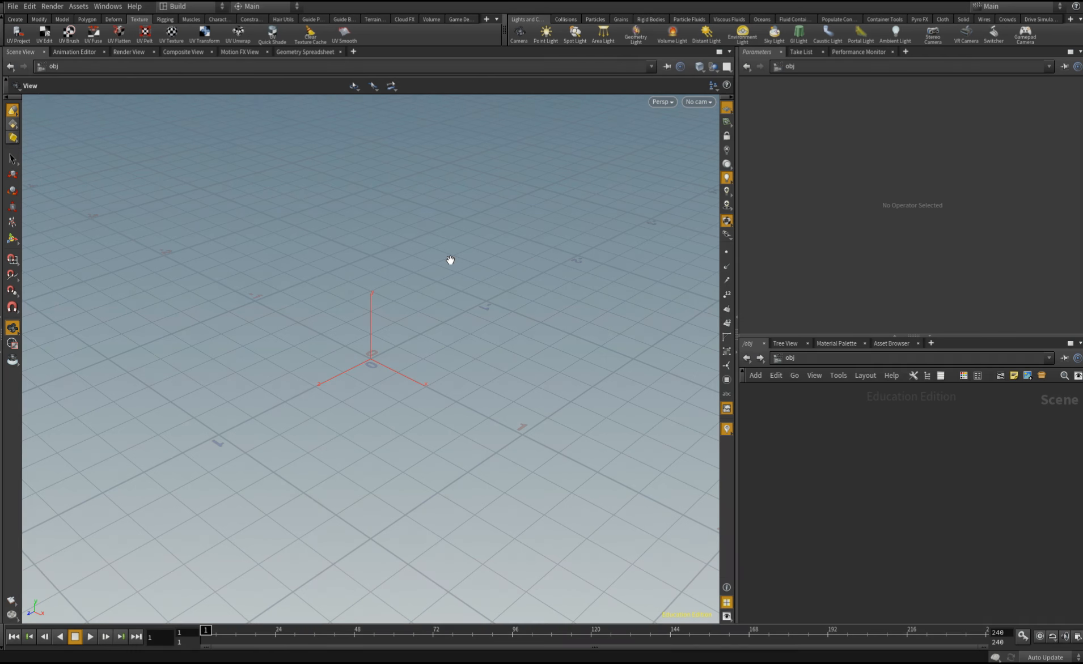
- Create a polygon tube at the origin of the empty scene
key(c)
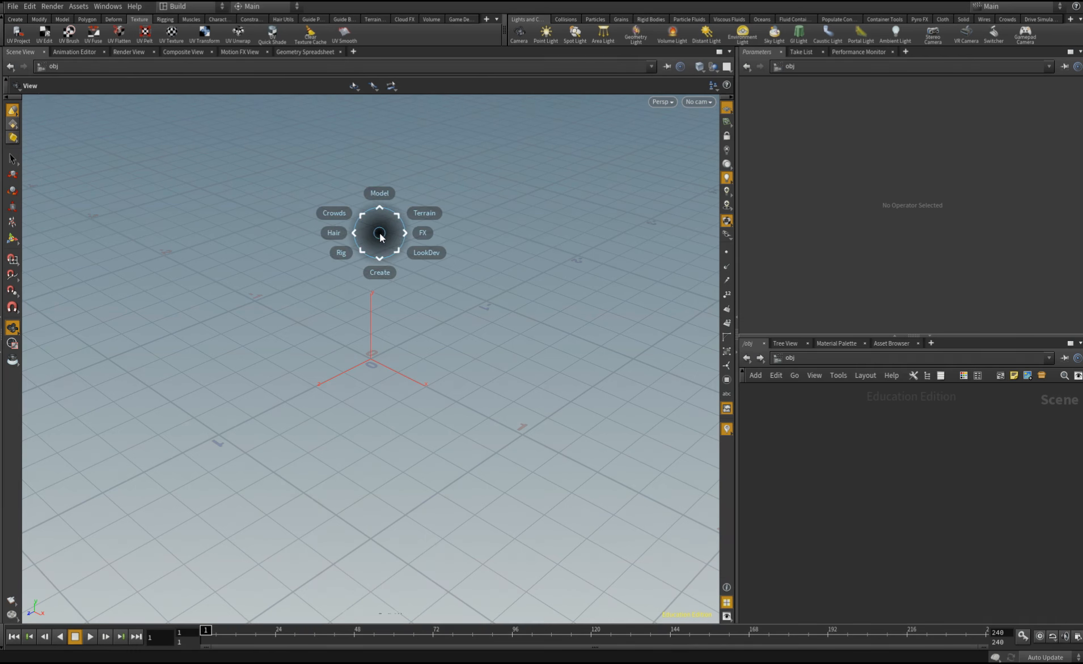
click(381, 322)
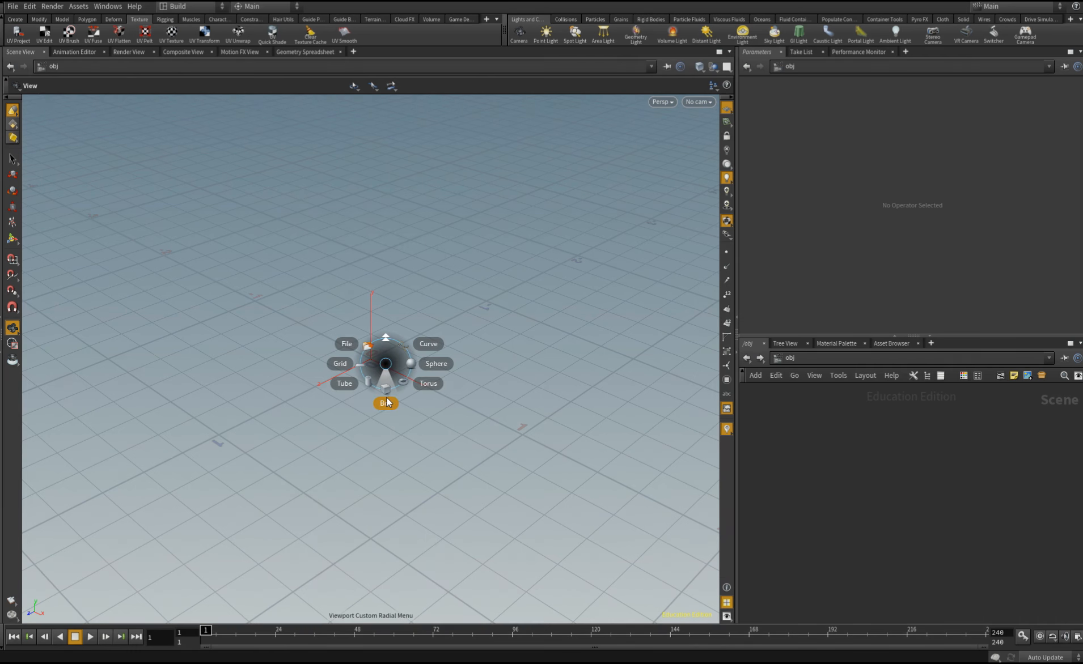
click(351, 392)
key(Return)
- Go inside tube_object1 and turn on End Caps for the tube
click(817, 100)
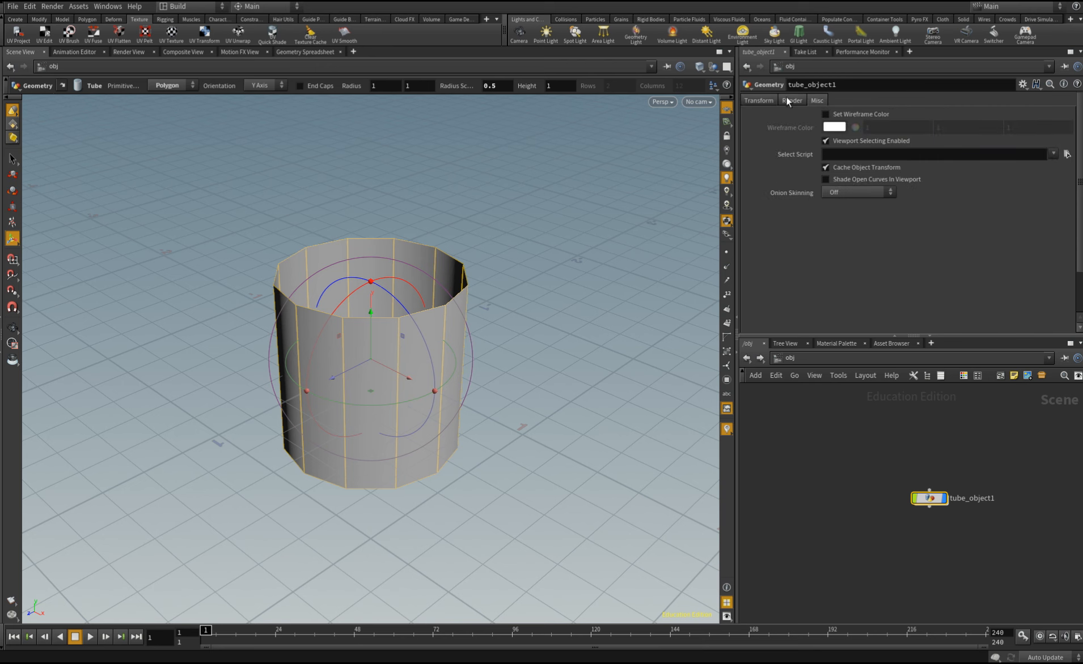
click(793, 100)
click(765, 103)
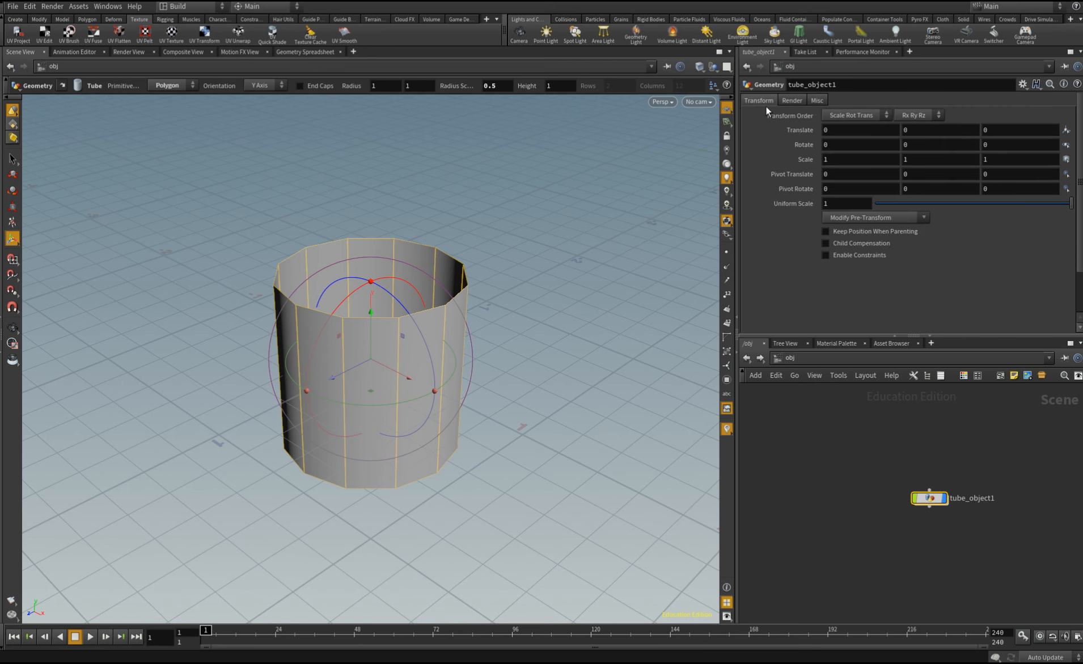
double_click(906, 449)
click(837, 145)
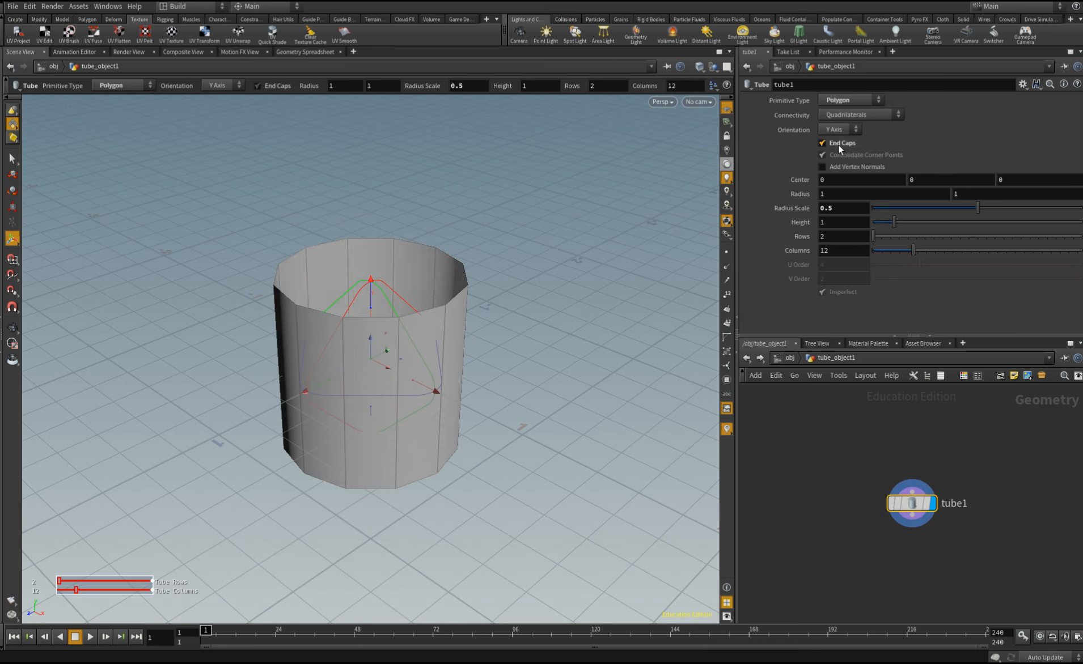
- Add a UV Quick Shade node after tube1, display its result and align the two nodes
click(272, 34)
drag(912, 503, 880, 426)
key(Tab)
text(uvq)
key(Return)
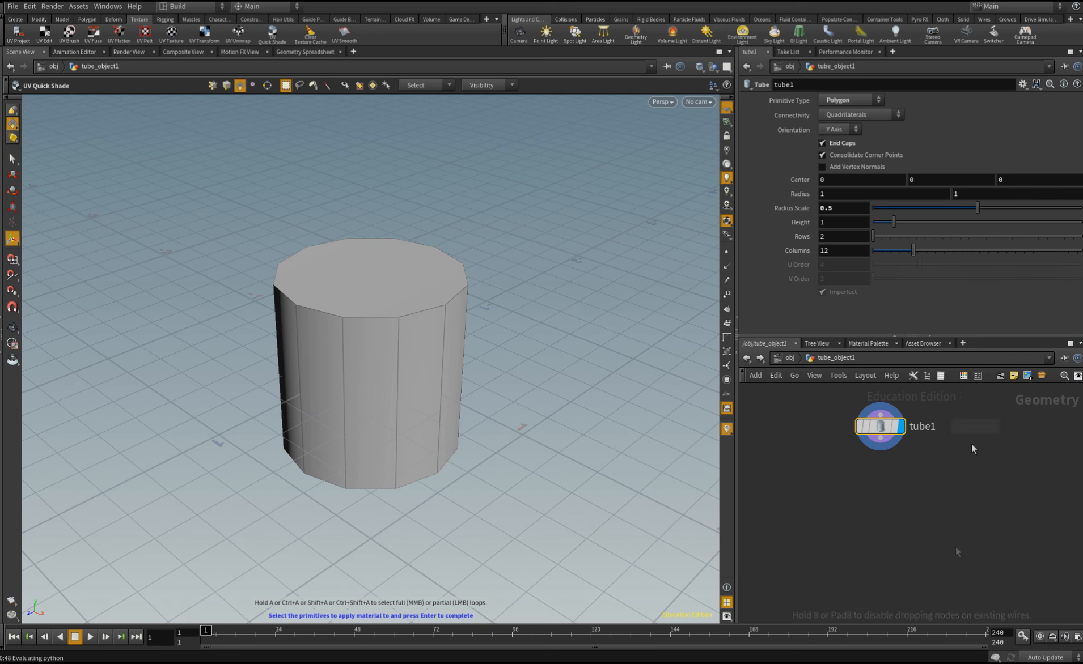
click(873, 502)
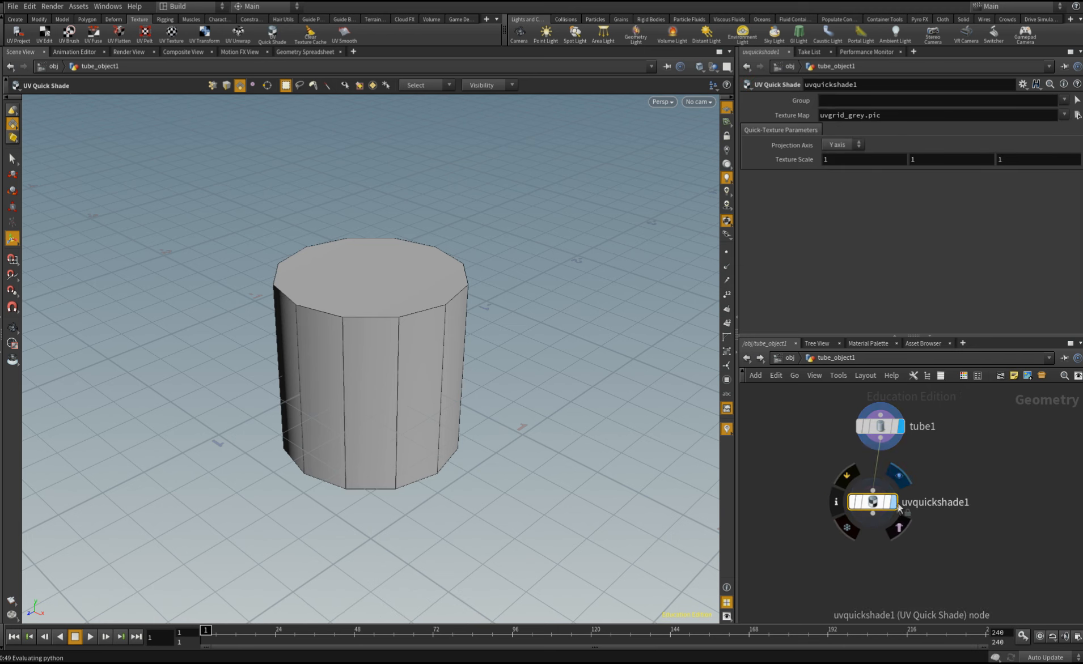
click(894, 502)
drag(874, 504, 881, 488)
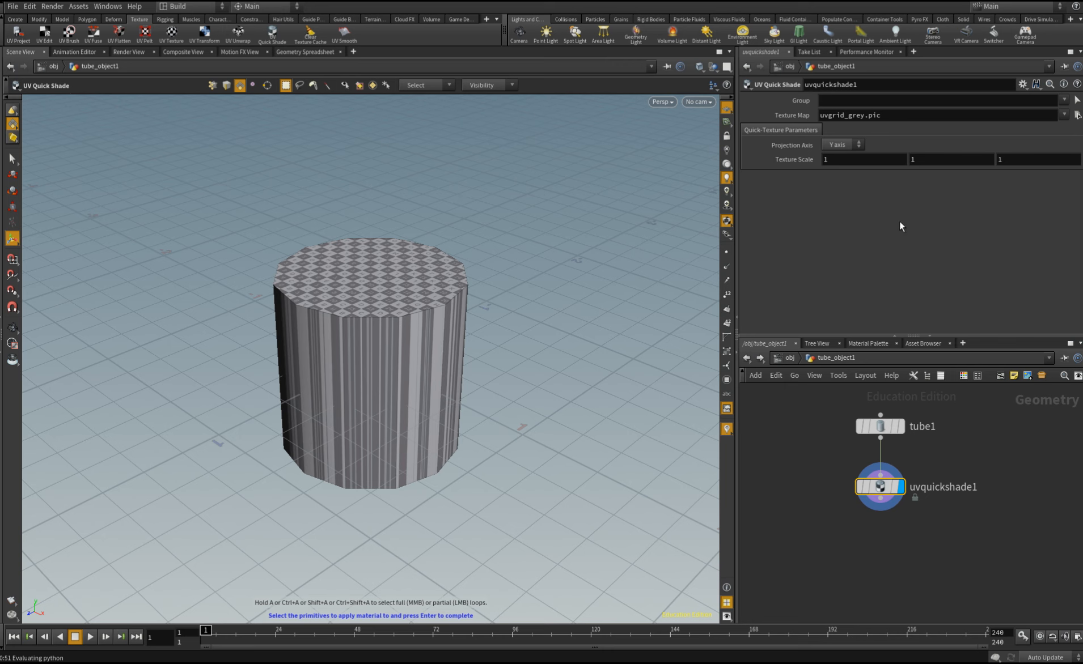
- Load mire_UV2.jpg as the texture map of the UV Quick Shade node
click(1077, 115)
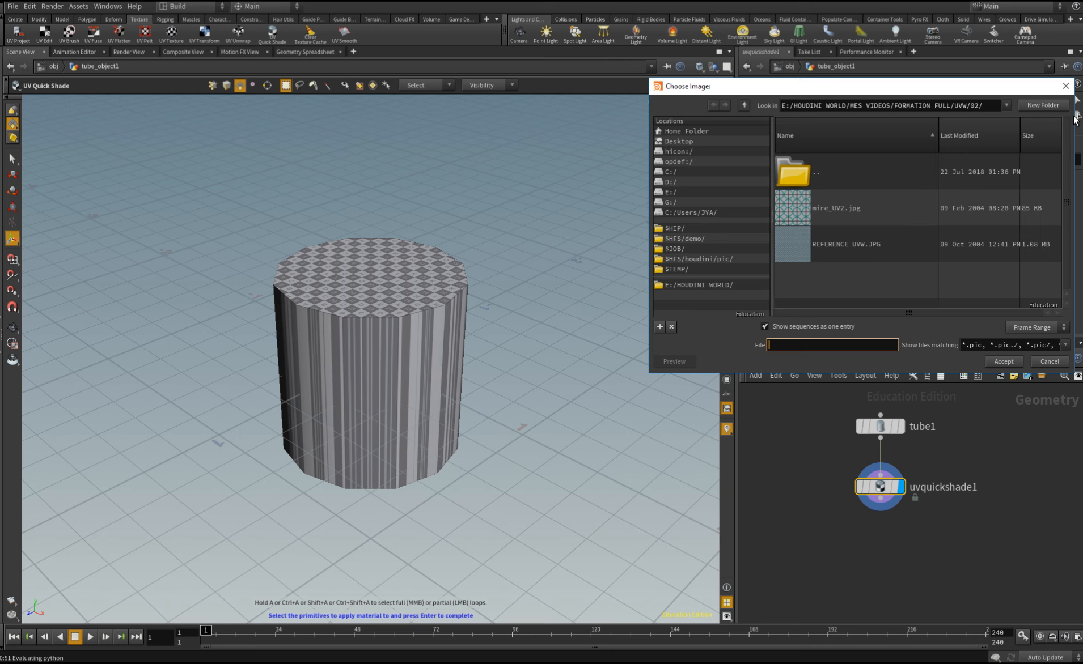
double_click(805, 203)
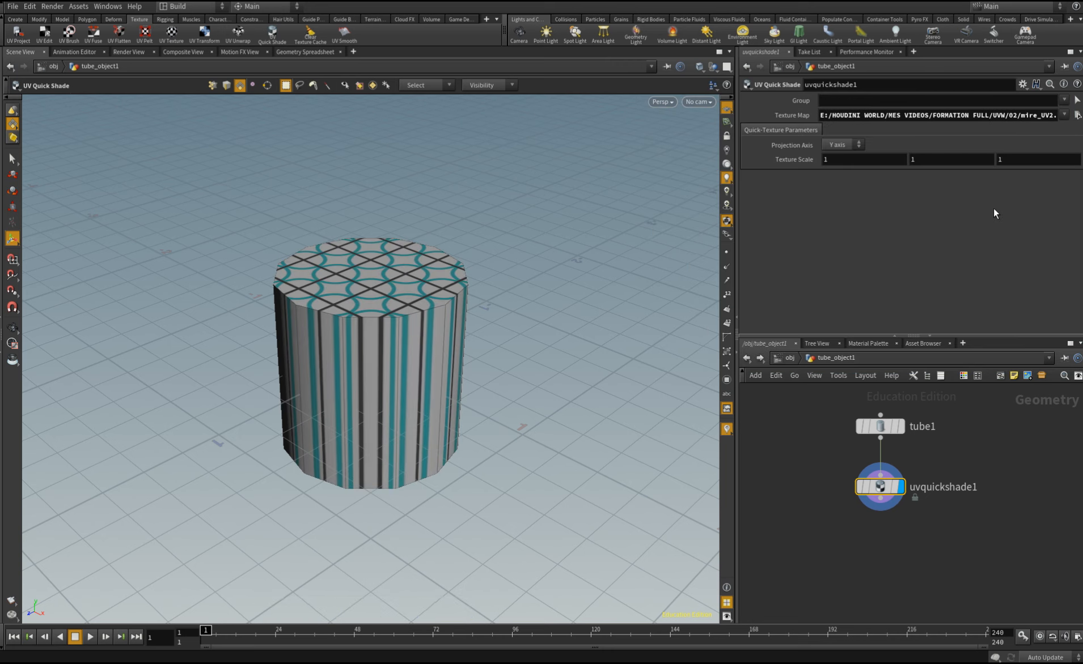
middle_drag(914, 469, 916, 412)
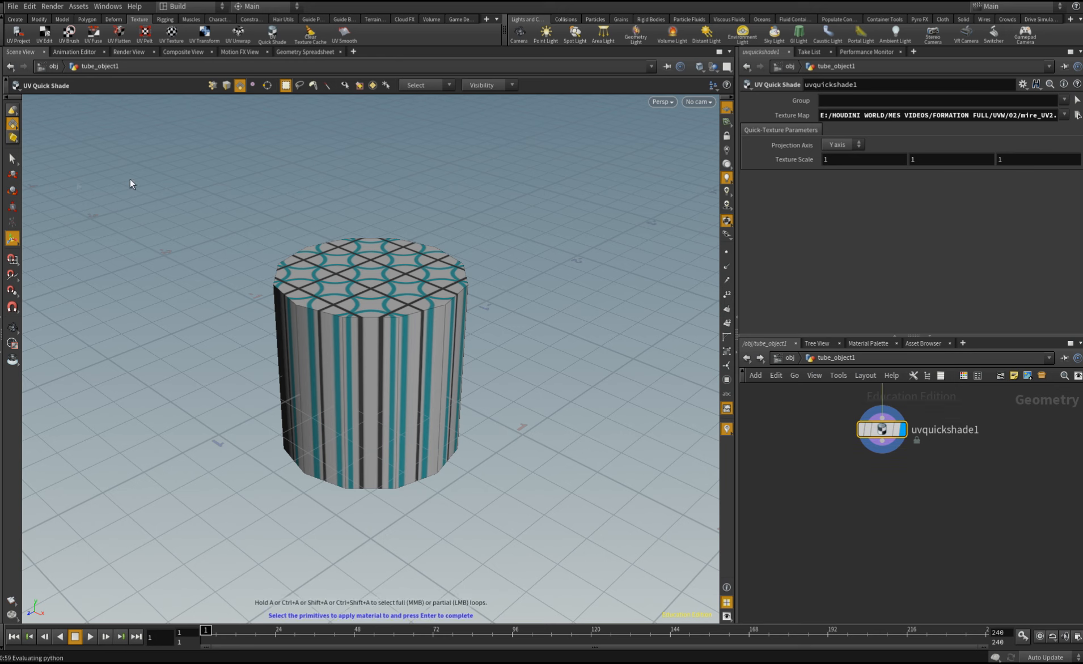
- Apply an orthographic UV Project to the tube's top cap and shift its projection plane to about -0.043, 0.5, -0.015
click(16, 36)
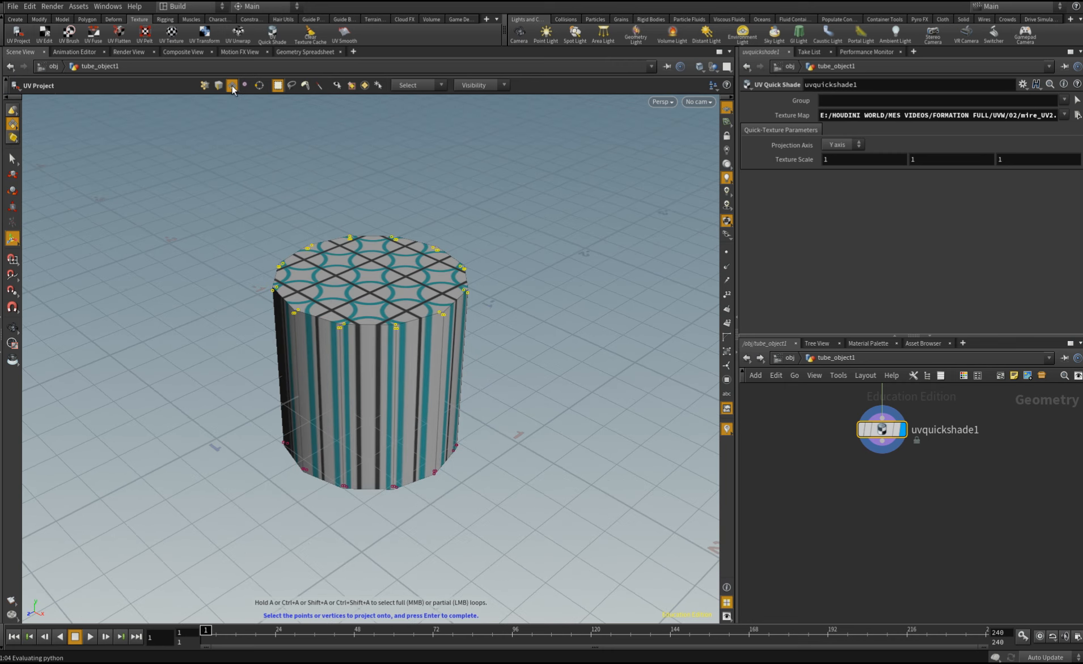
click(232, 86)
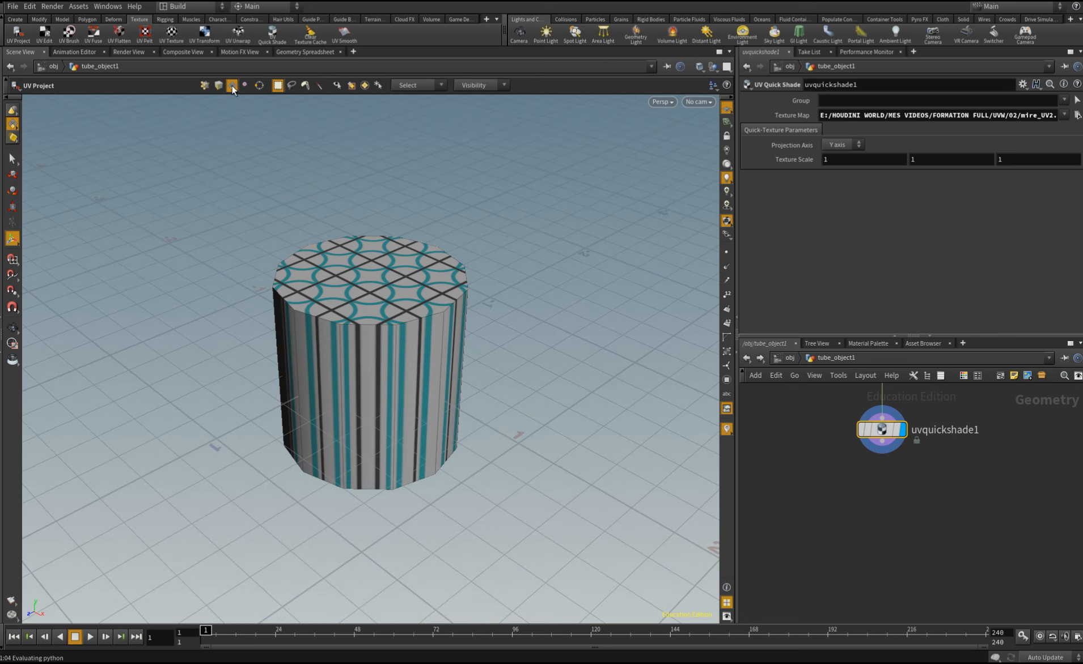
click(343, 275)
key(Return)
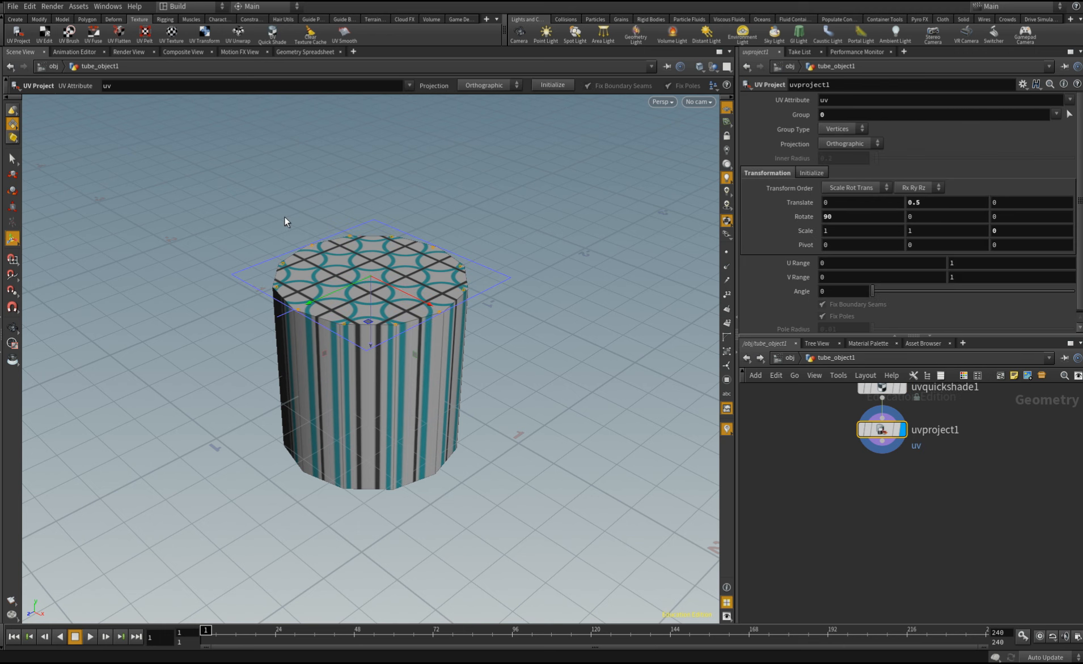
drag(401, 342, 364, 332)
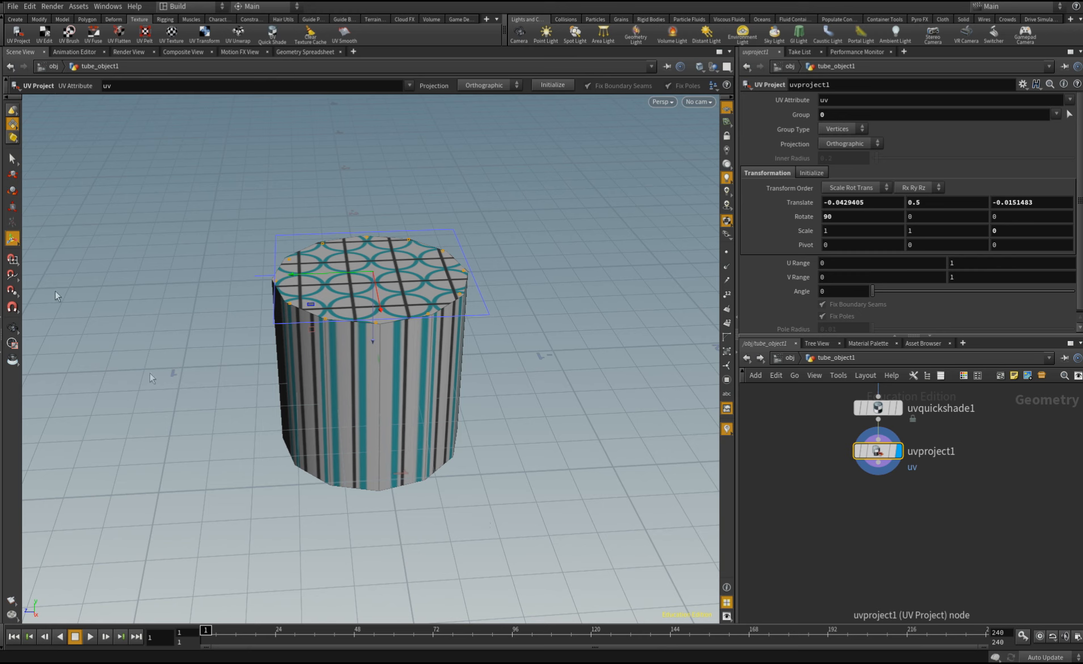
- Add a second UV Project node after uvproject1
click(18, 34)
click(17, 30)
mouse_move(868, 461)
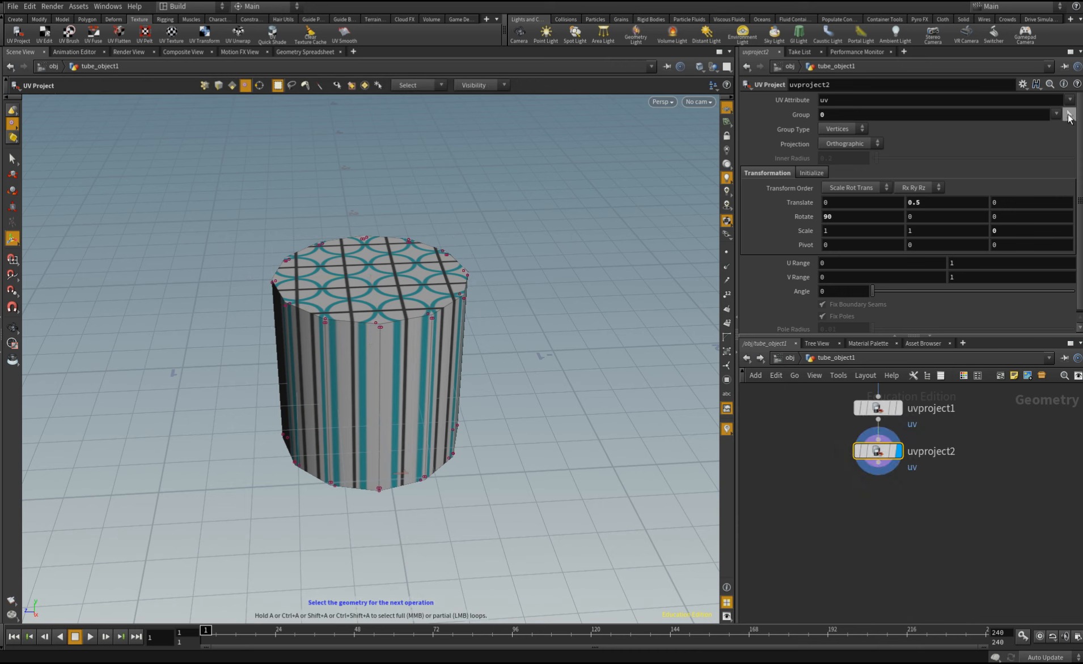
- Reselect the tube's bottom cap as uvproject2's group and move its projection plane to about 0.167, 0.474, -0.43
click(1069, 114)
alt+drag(615, 527, 607, 306)
click(240, 87)
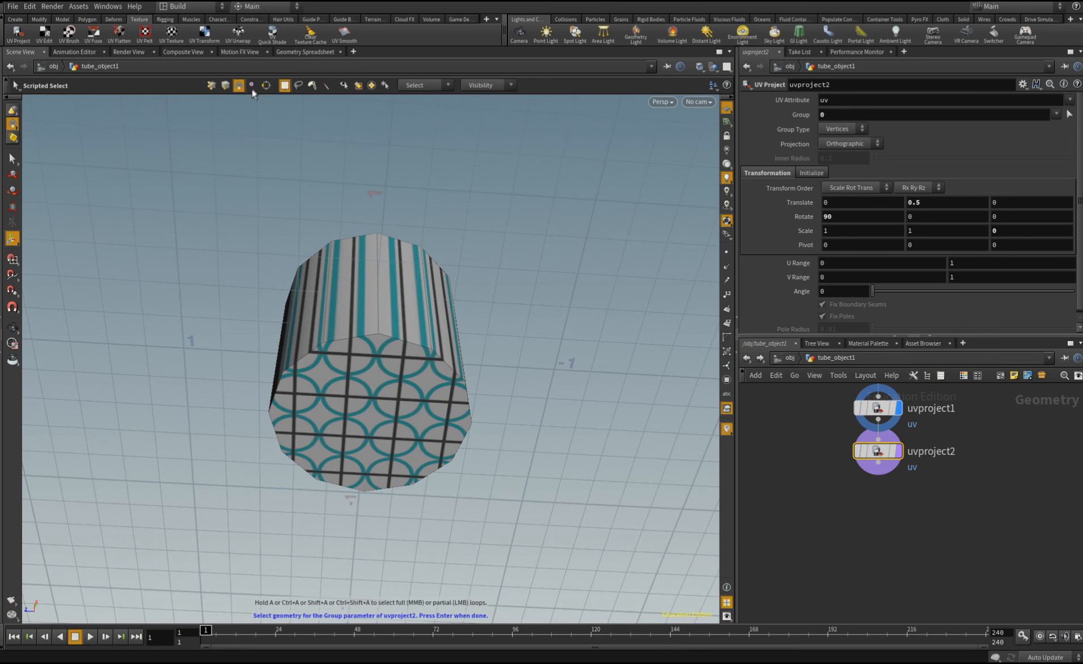
click(370, 406)
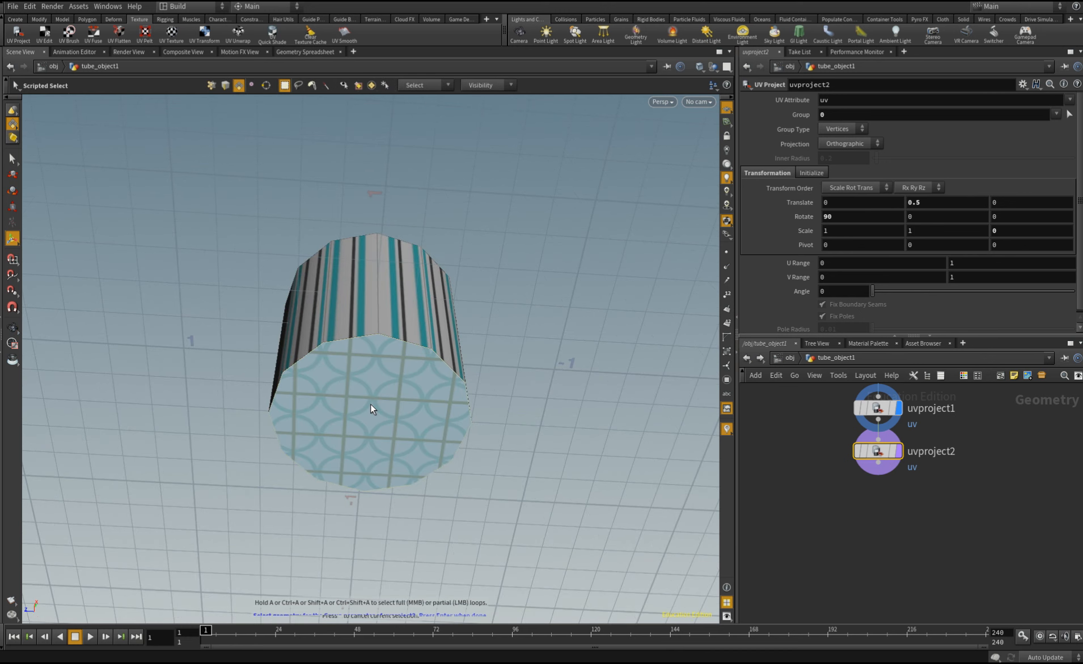
key(Return)
drag(308, 249, 402, 330)
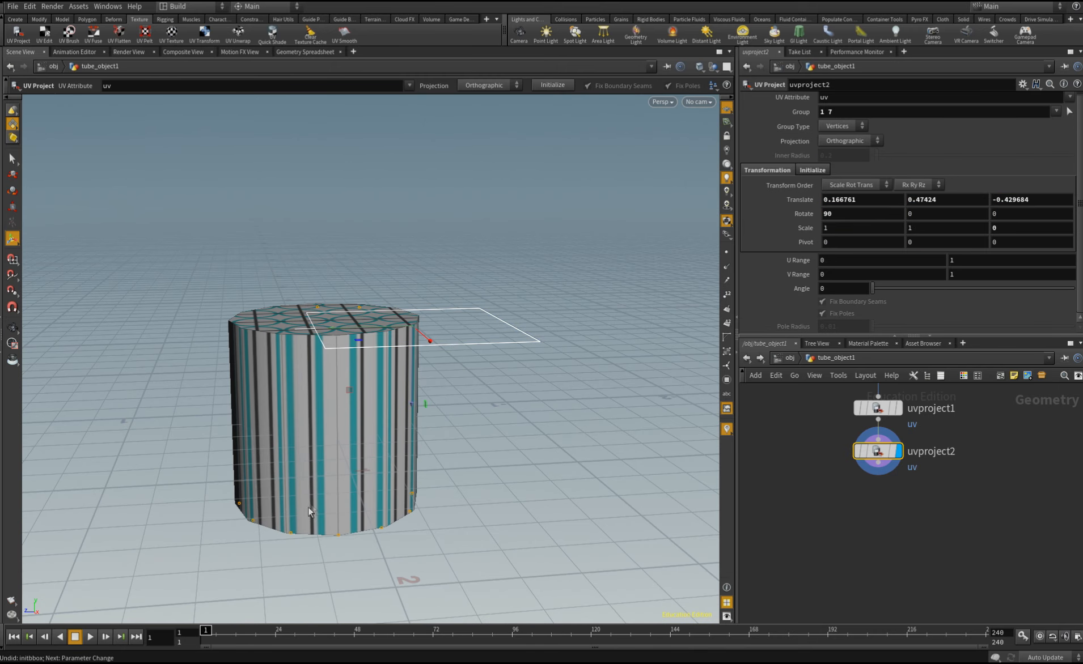
- Turn on multi-snapping and snap uvproject2's projection plane onto the tube's bottom cap at about -0.002, -0.5, -0.005
alt+drag(433, 456, 461, 392)
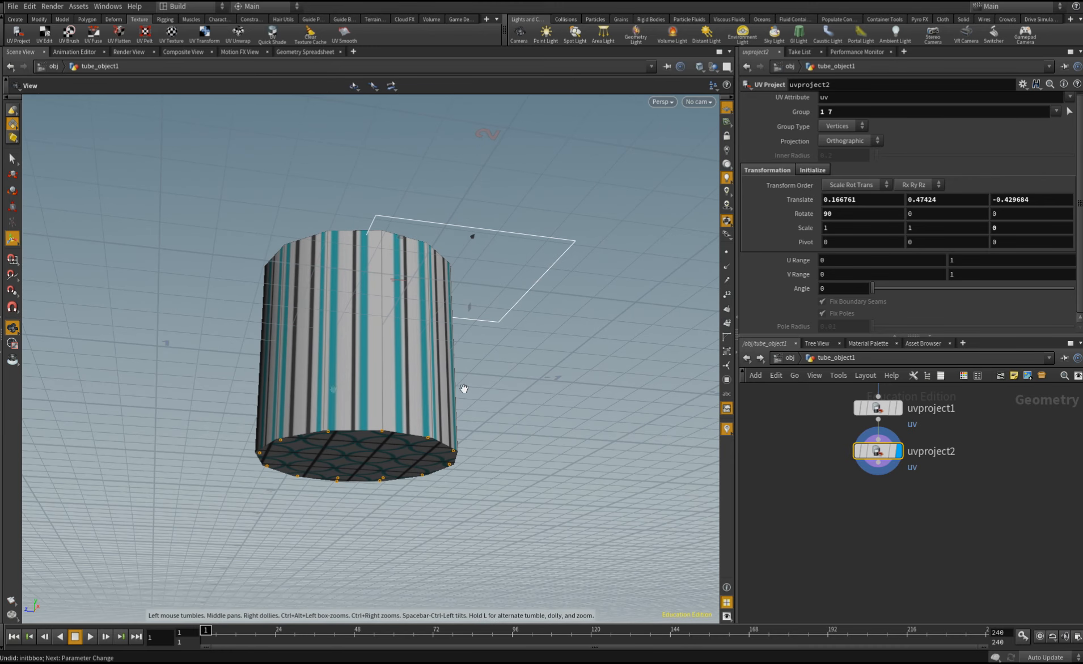
right_click(12, 310)
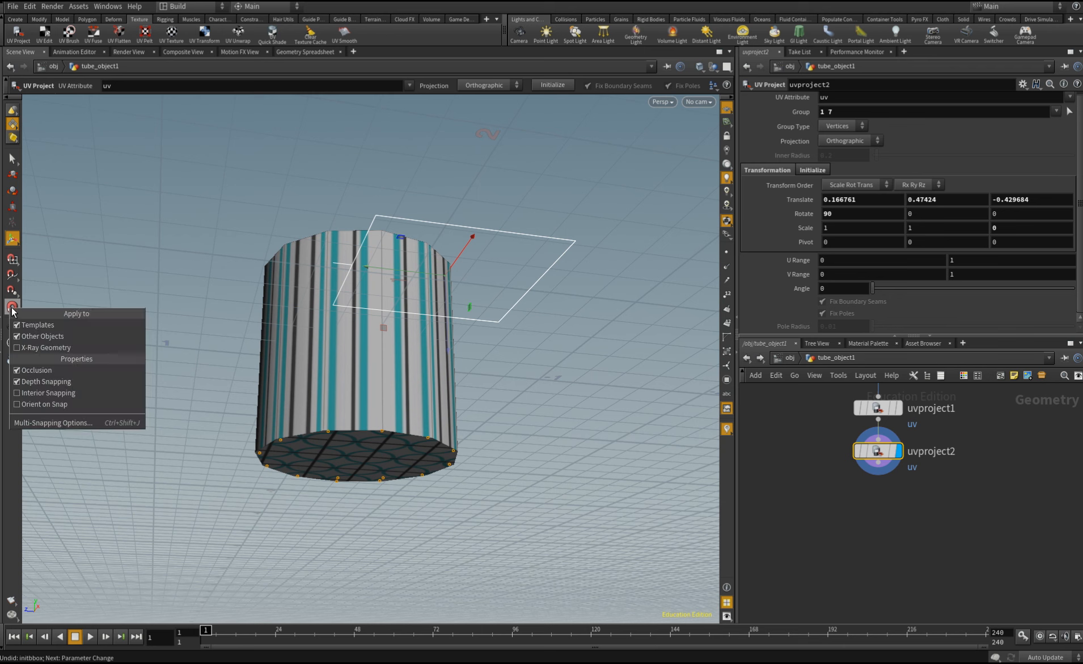
click(76, 424)
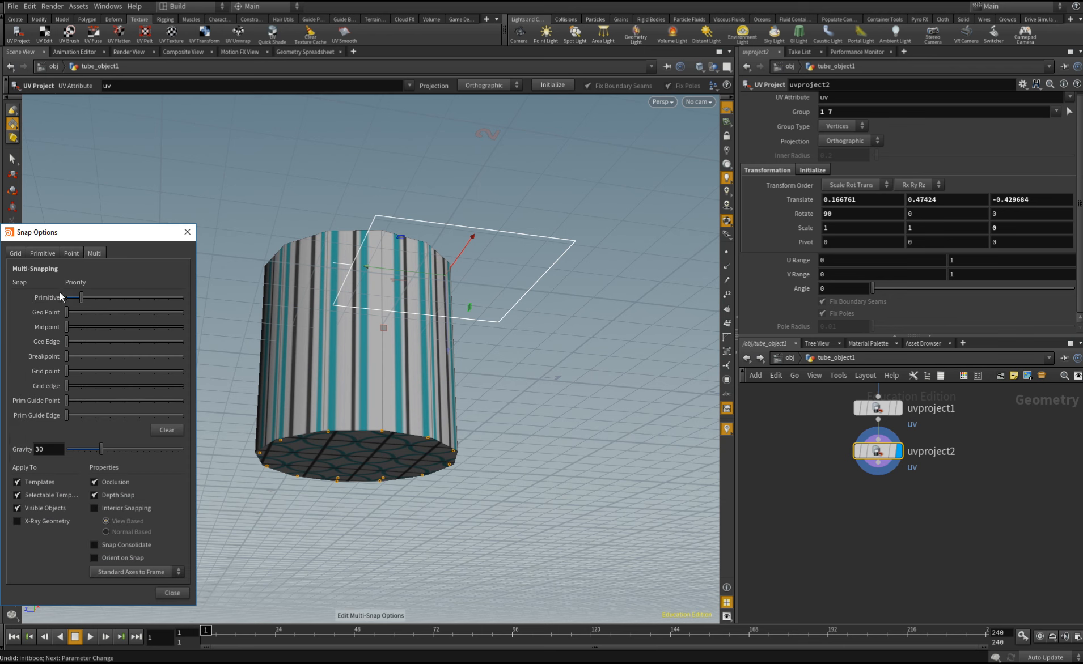
click(183, 594)
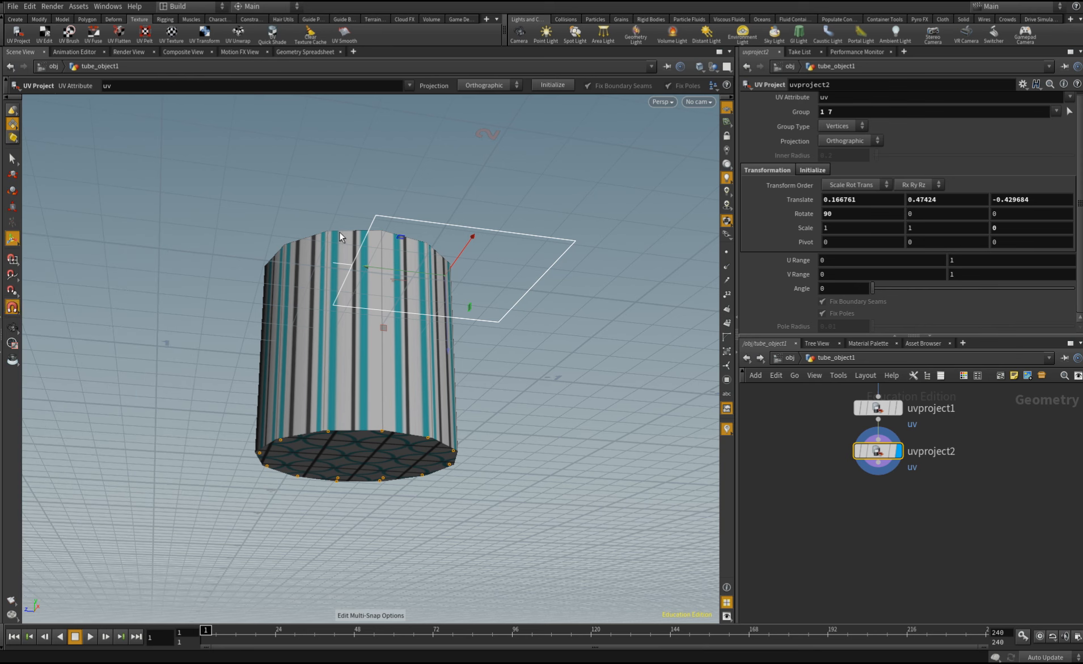
drag(451, 274, 357, 459)
mouse_move(537, 303)
alt+mouse_down()
mouse_move(539, 340)
mouse_move(539, 319)
alt+mouse_up()
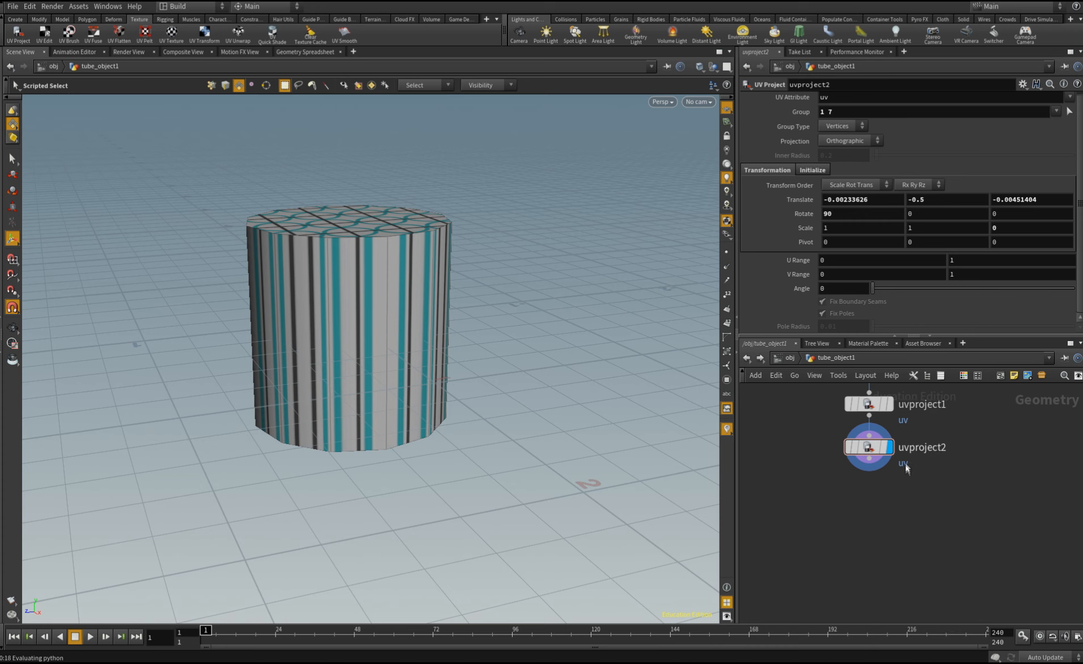
- Add a third UV Project node below uvproject2
middle_drag(876, 511, 881, 480)
key(Tab)
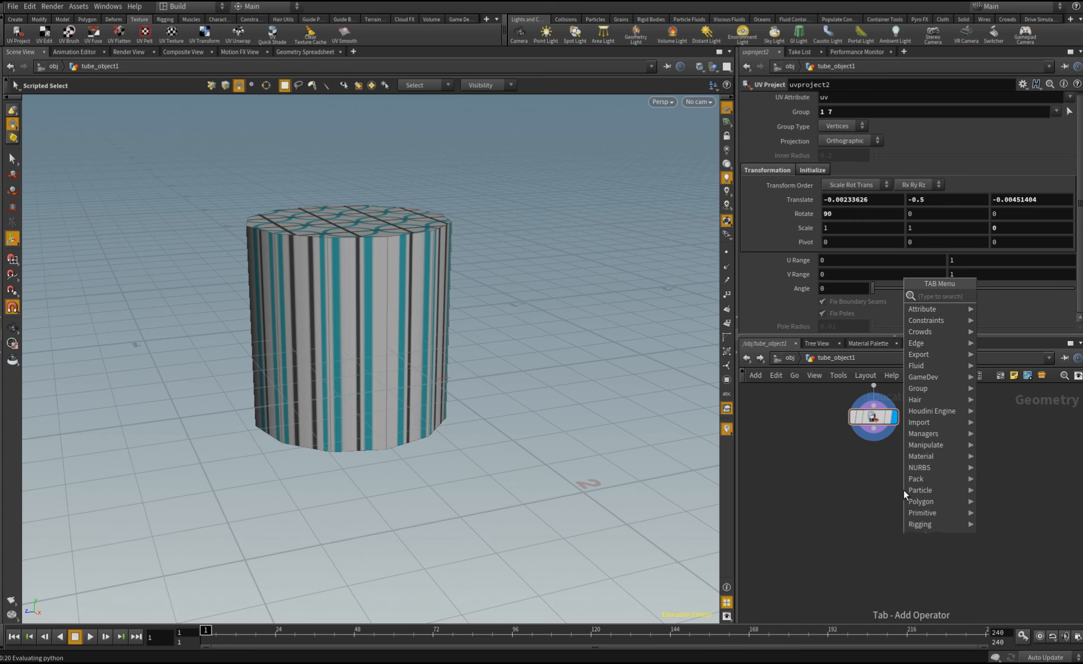
text(uv)
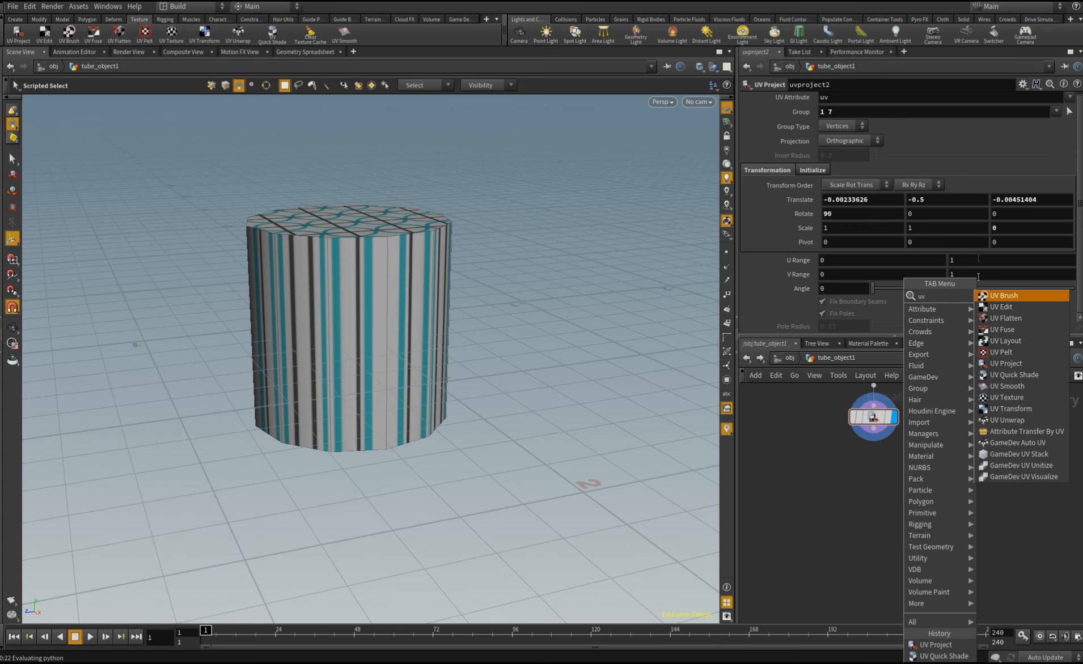
click(1009, 364)
click(877, 485)
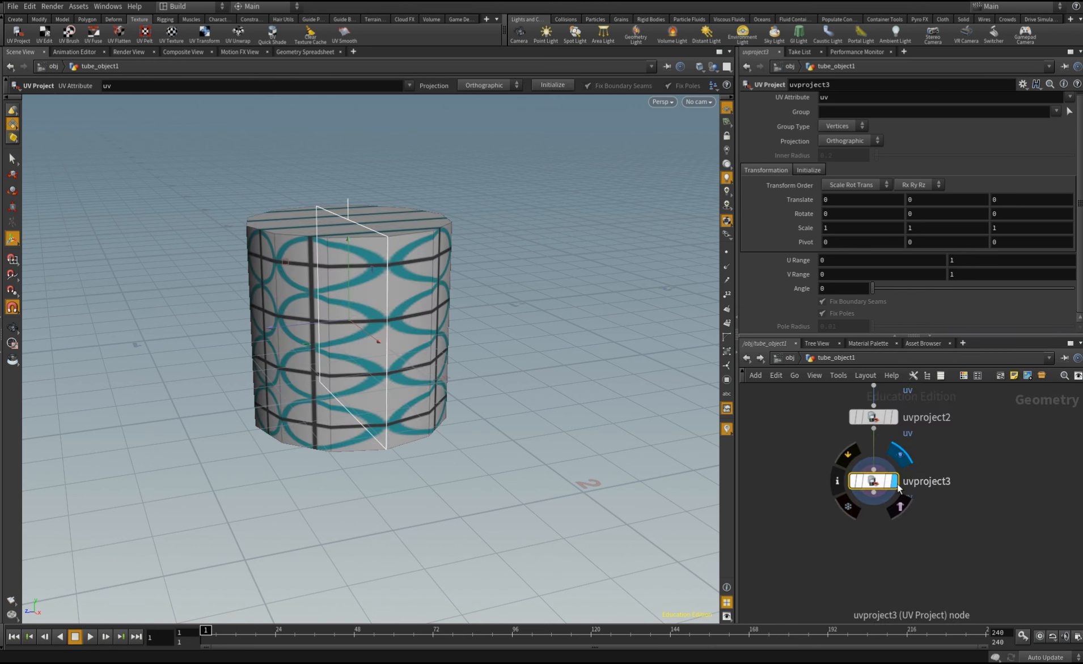
- Select the tube's side faces, primitives 2 to 13, as uvproject3's group
click(1068, 111)
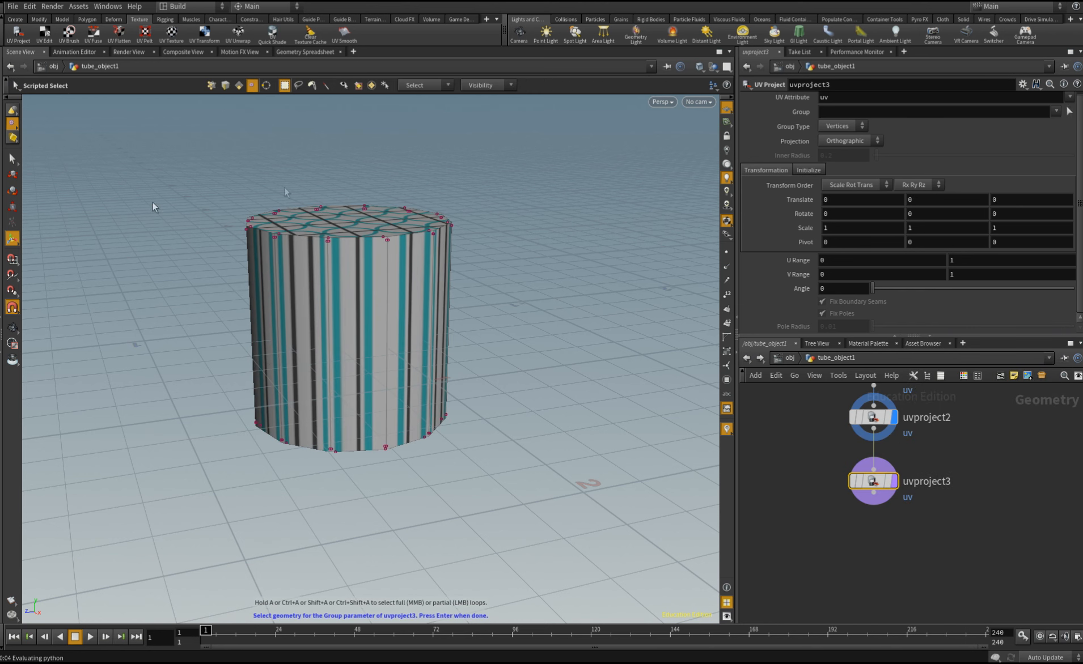
click(238, 85)
drag(252, 258, 453, 368)
key(Return)
alt+drag(251, 257, 279, 191)
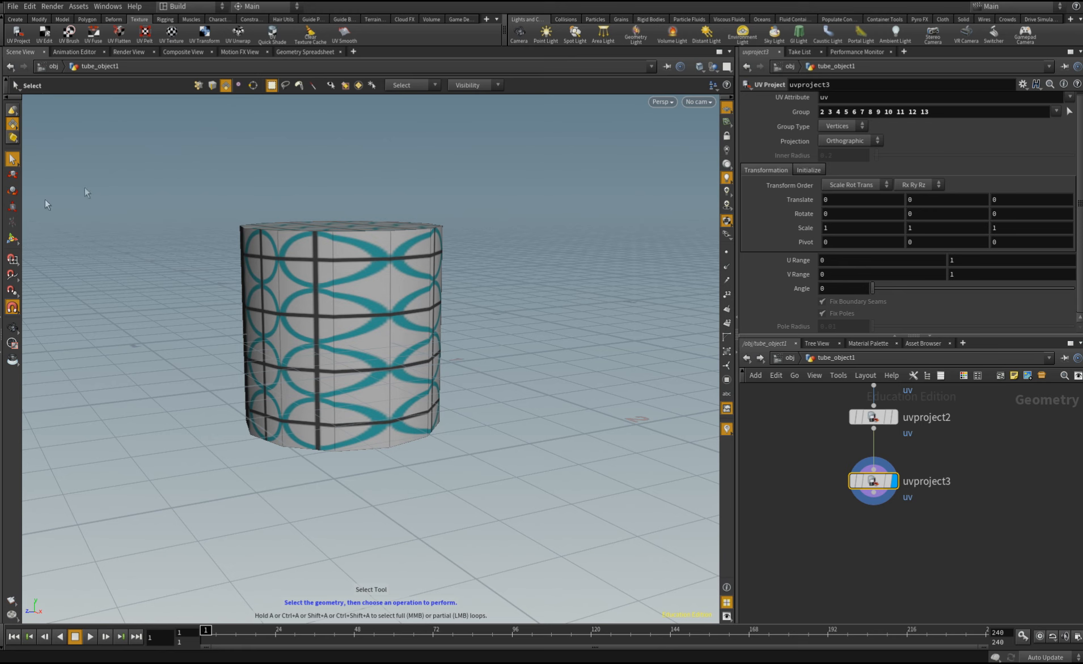
- Shift uvproject3's projection plane to about 0.43 along X and switch its projection to Cylindrical
click(10, 243)
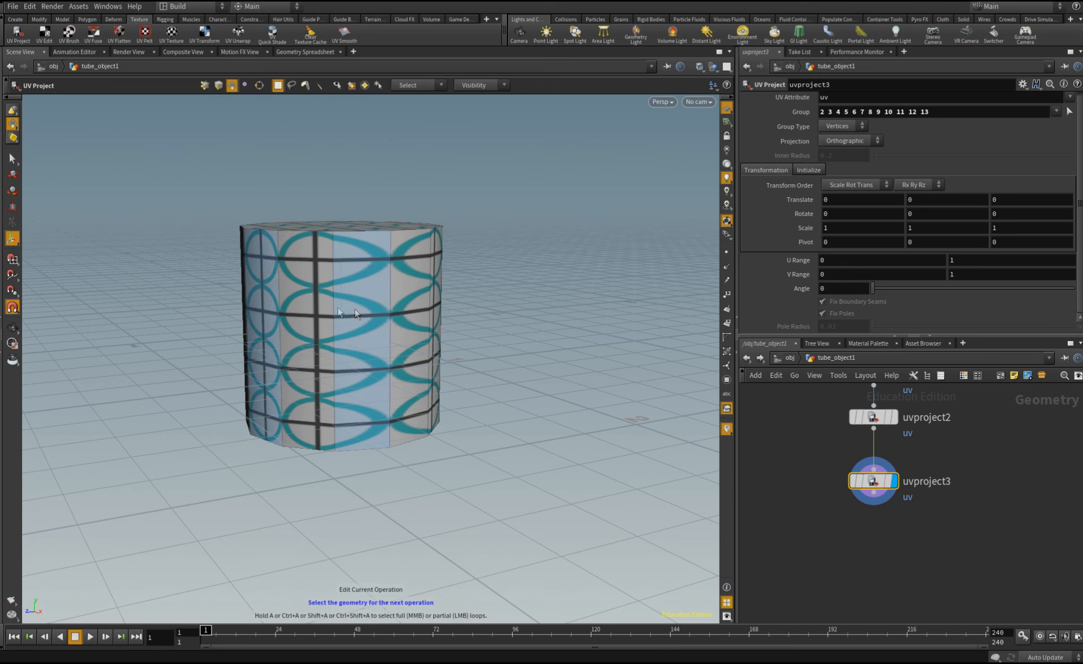
mouse_move(887, 482)
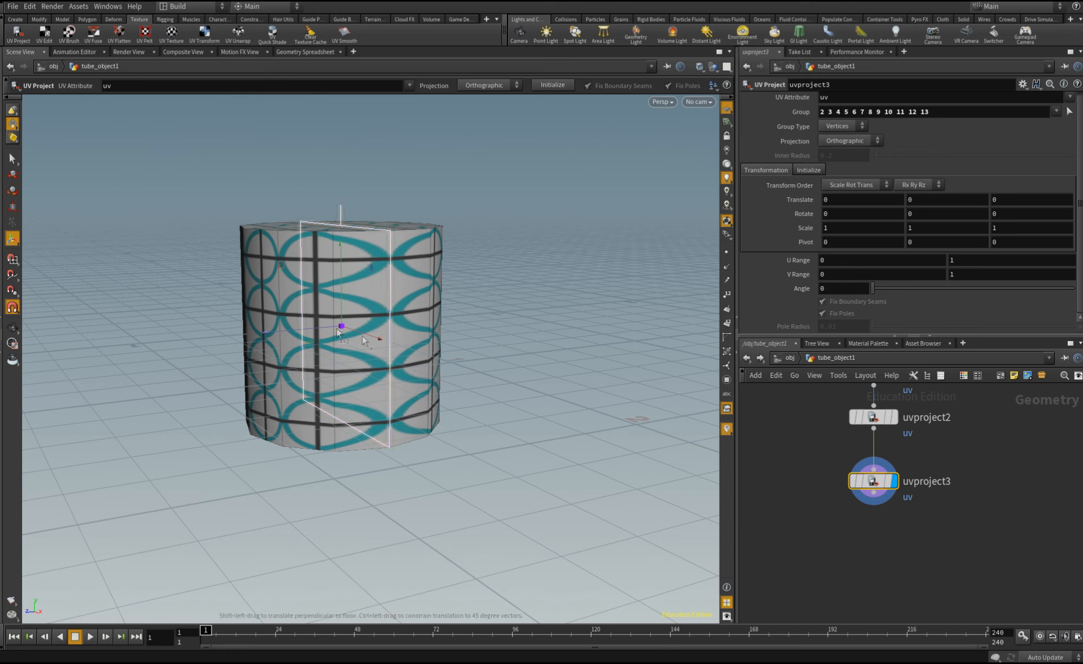
drag(355, 331, 267, 272)
mouse_move(357, 329)
mouse_down()
mouse_move(372, 330)
mouse_move(339, 321)
mouse_up()
click(843, 140)
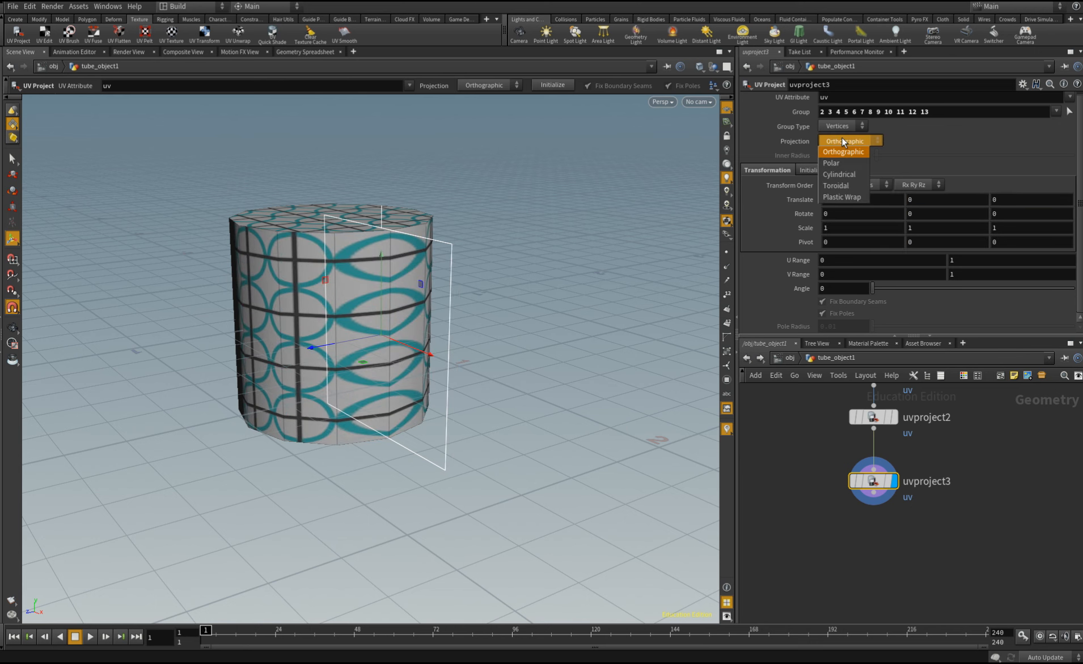
click(842, 175)
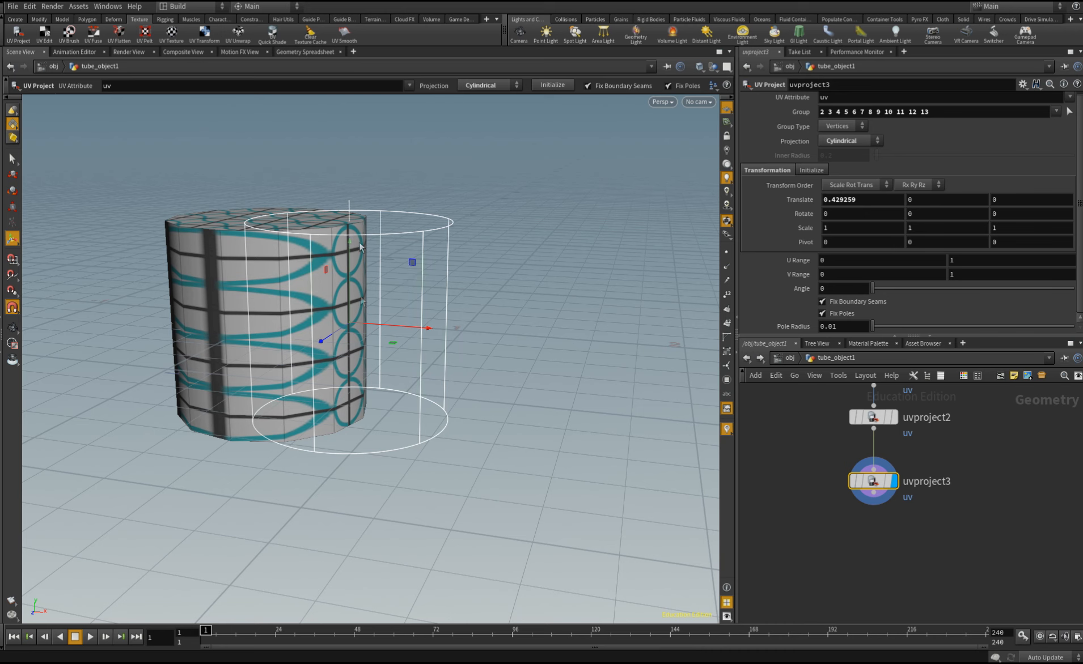
- Move the cylindrical projection to about 1.078 along X, then initialize it with the To ZX Plane method
mouse_move(400, 329)
mouse_down()
mouse_move(541, 319)
mouse_move(406, 328)
mouse_up()
drag(341, 288, 442, 288)
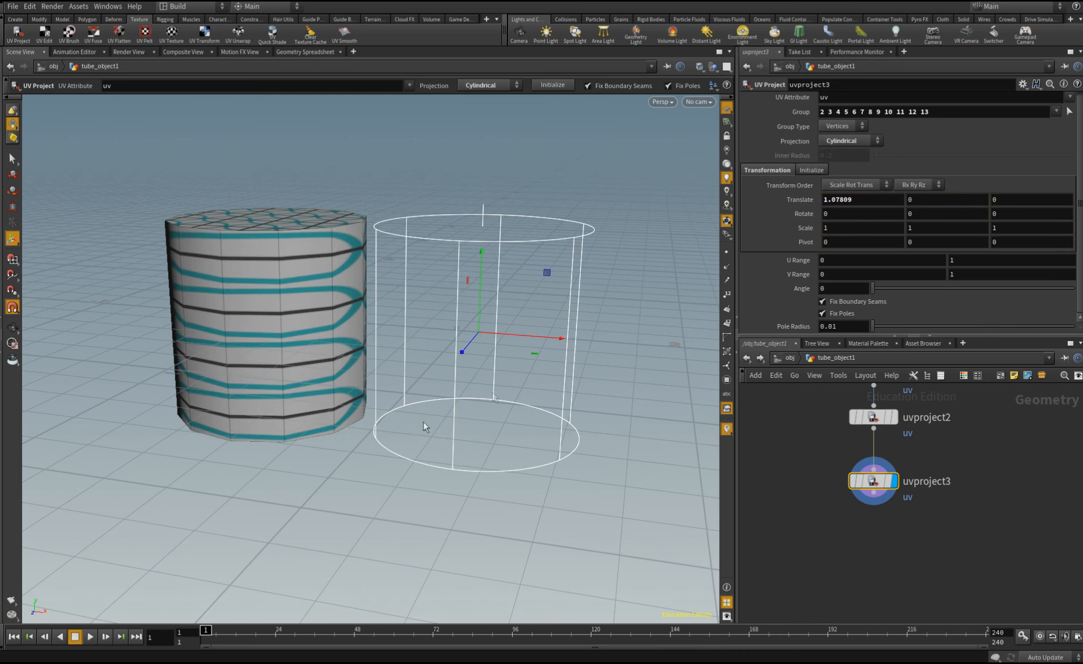
click(811, 170)
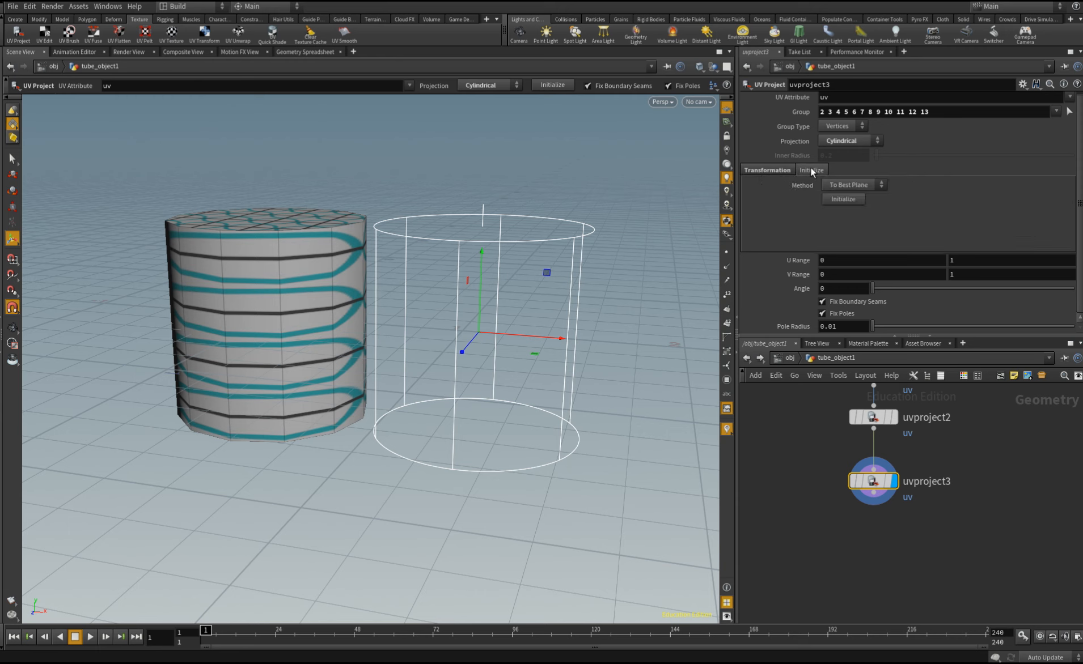
click(870, 185)
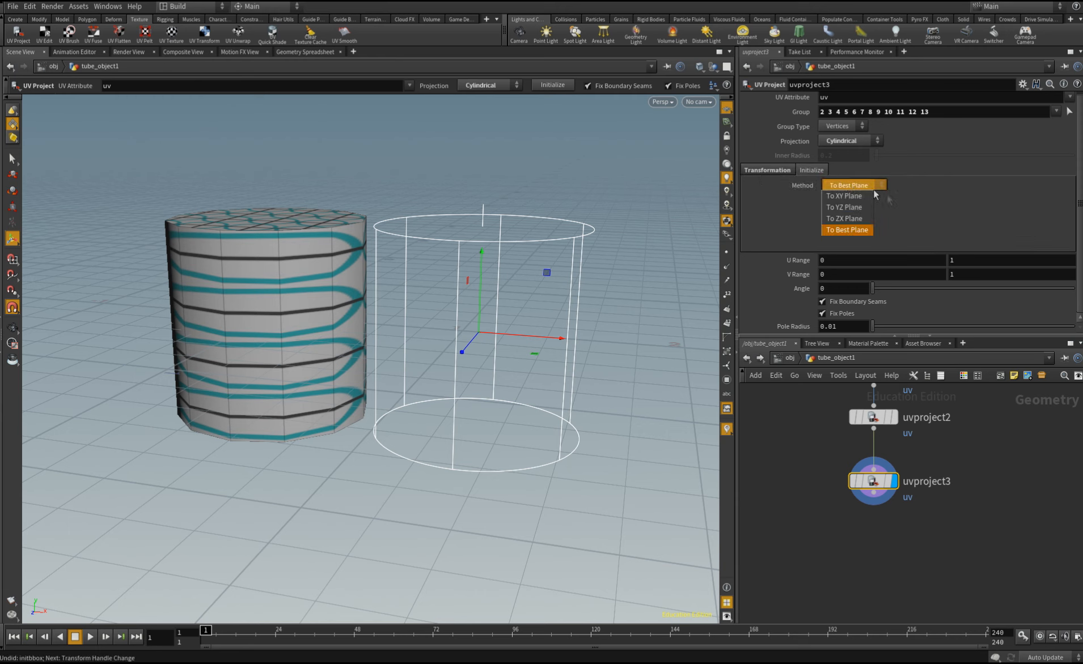
click(848, 219)
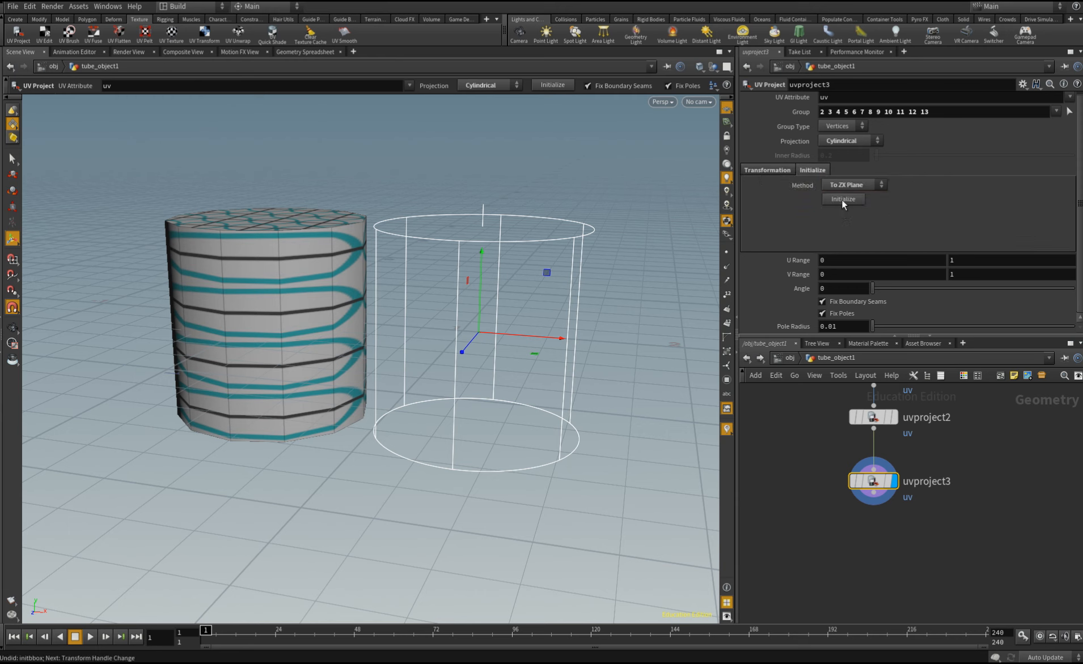
click(842, 200)
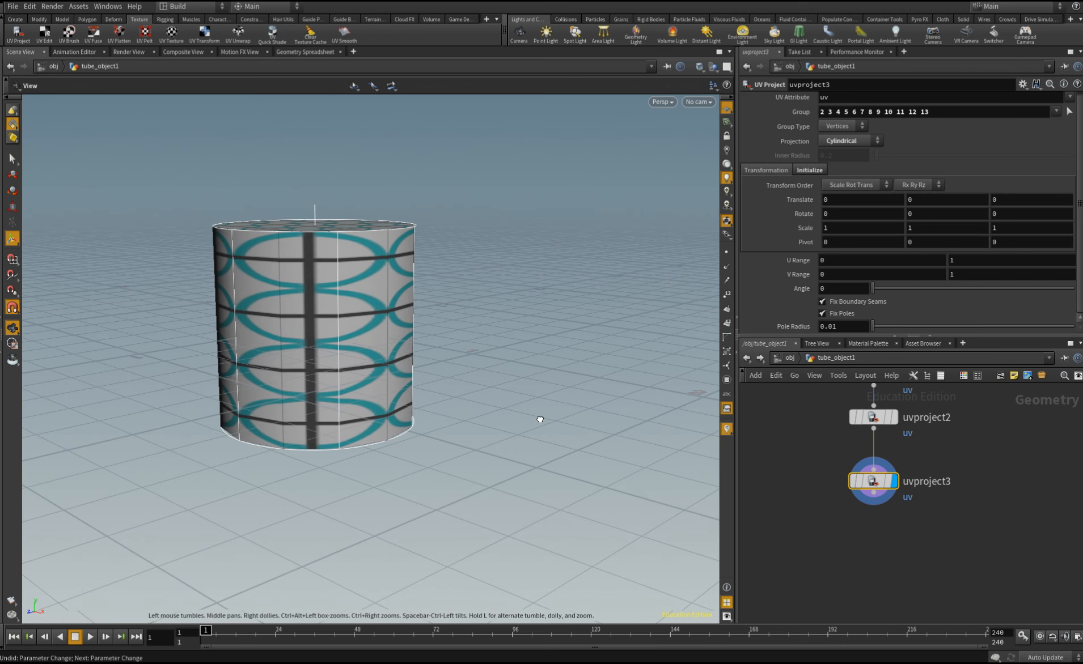
drag(539, 422, 526, 459)
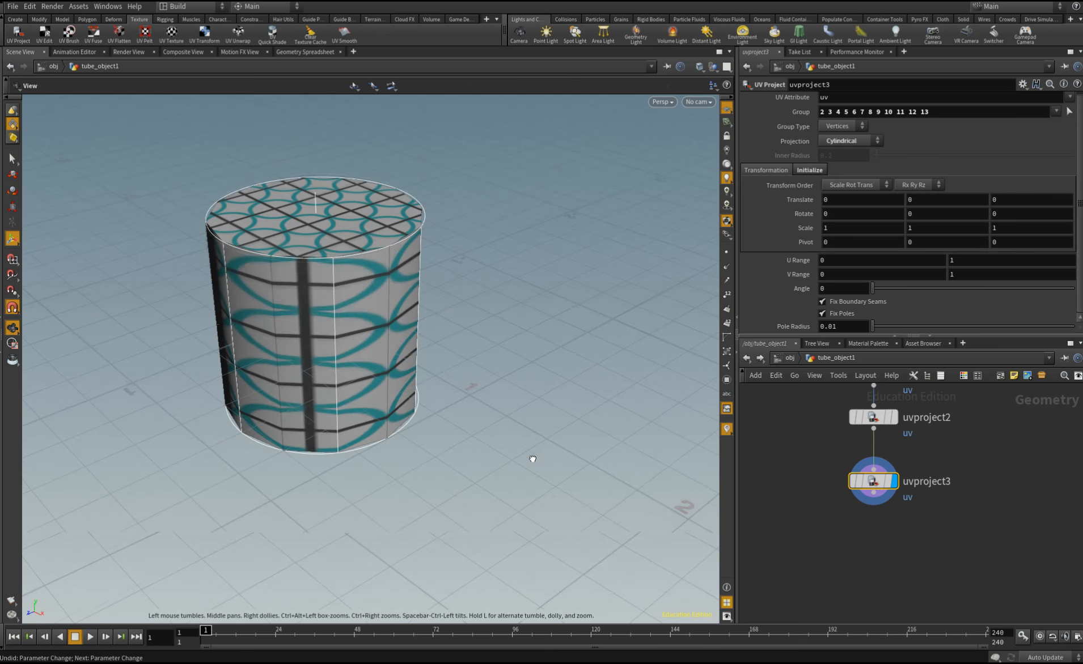
- Select uvproject1 and shift its projection plane across the tube's top cap
middle_drag(798, 441, 804, 494)
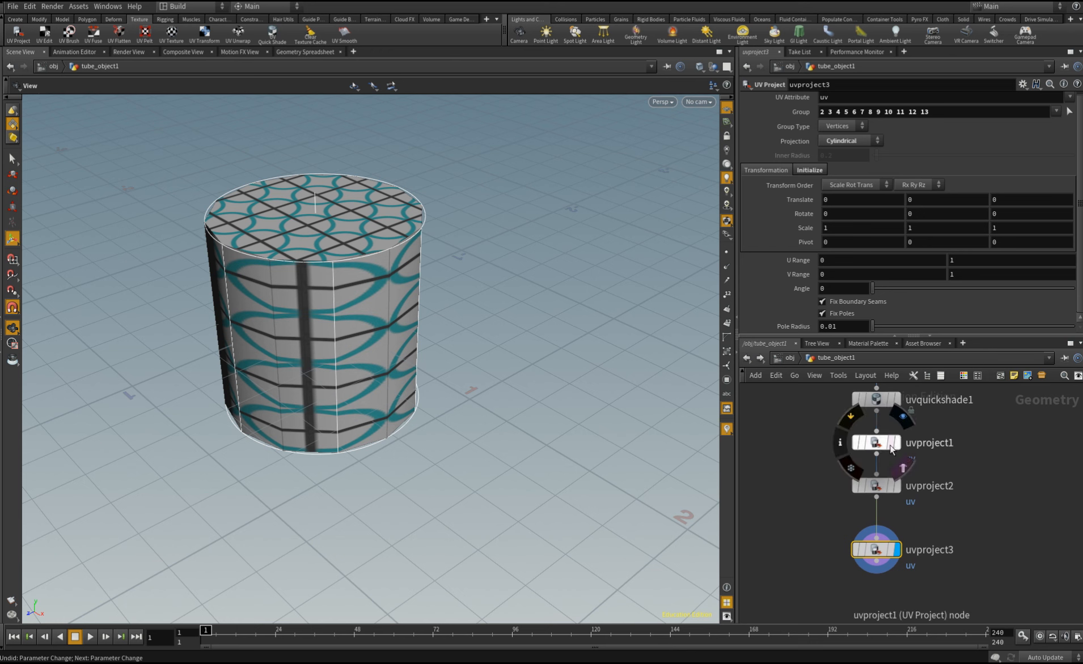
click(874, 447)
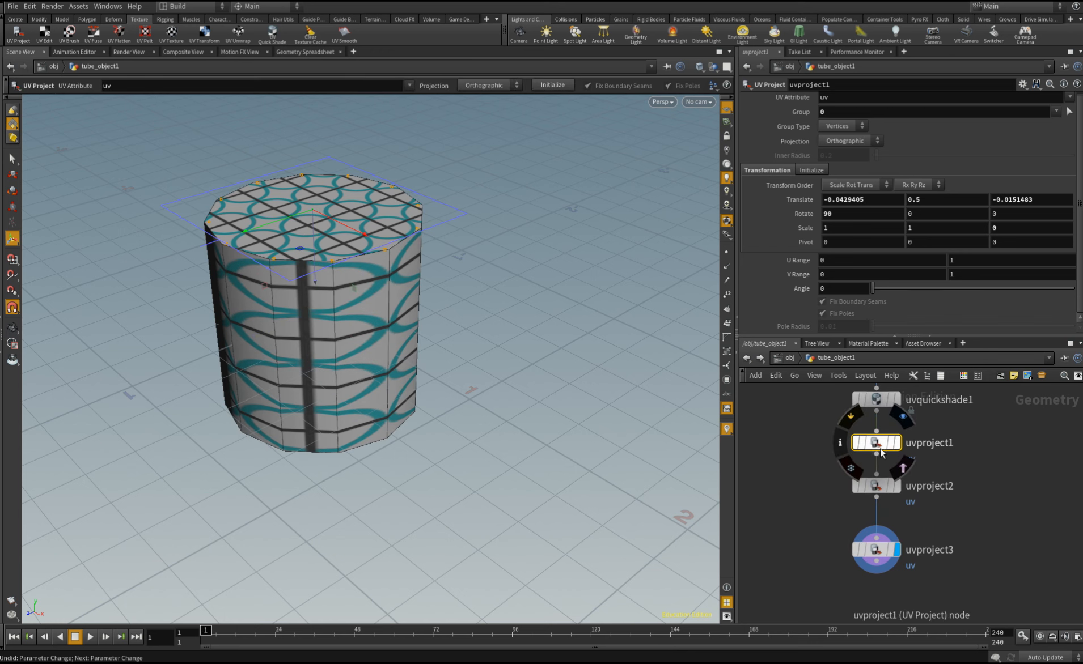
drag(298, 252, 444, 147)
- Select uvproject2 and shift its projection plane across the bottom cap to about 0.161, -0.5, 0.047
click(863, 486)
drag(566, 458, 479, 308)
key(Return)
drag(317, 406, 298, 486)
alt+drag(472, 327, 460, 444)
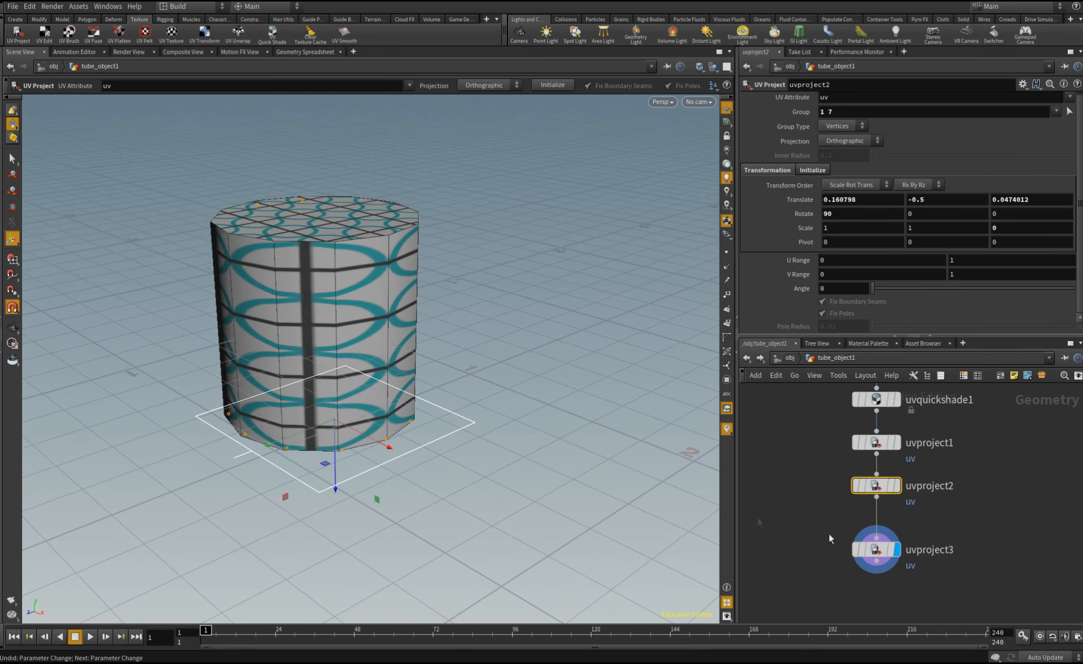
- Try moving uvproject3's cylindrical projection away from the tube, and undo the move
click(874, 549)
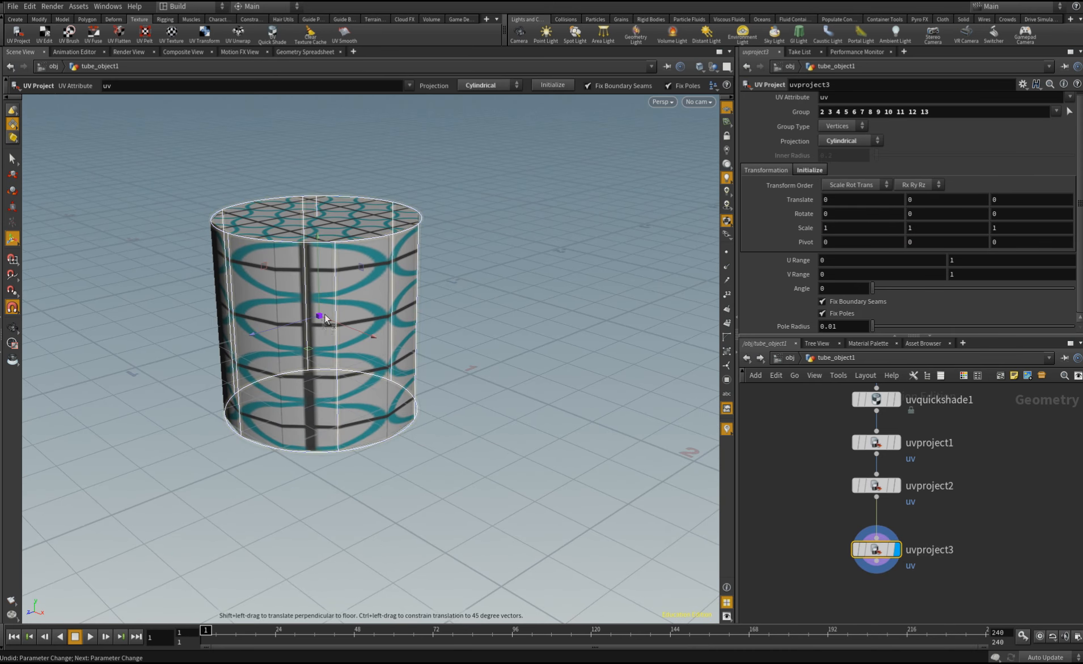
drag(325, 314, 565, 337)
key(ctrl+z)
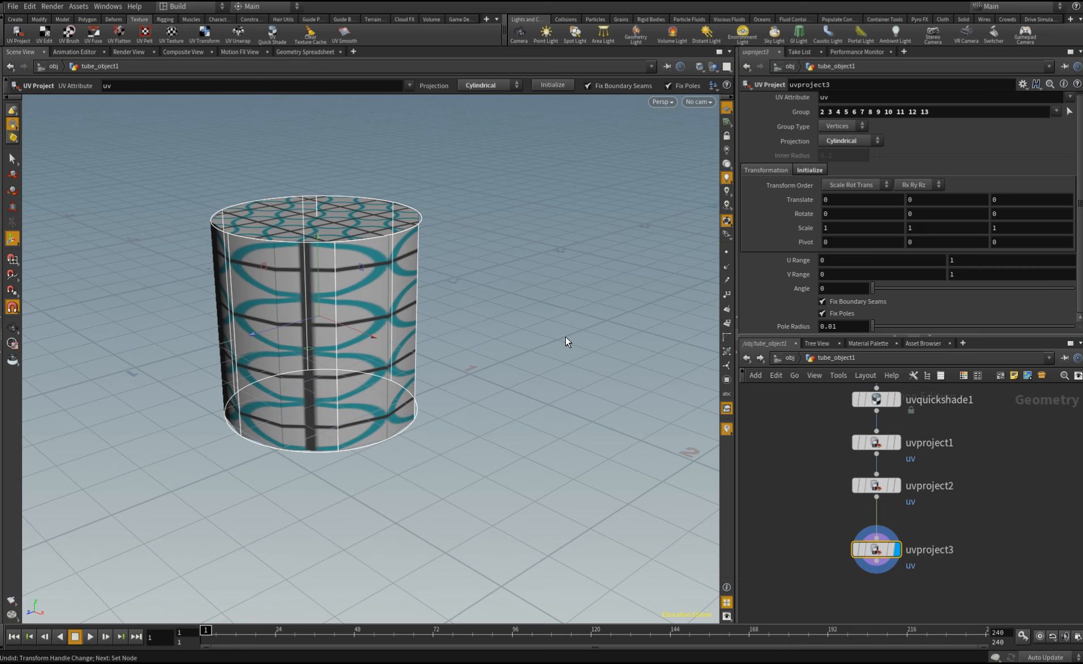